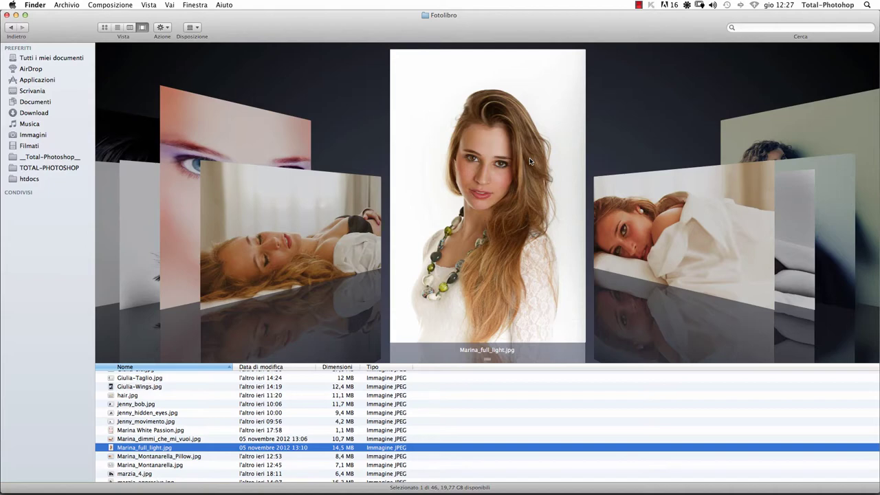
Browse the photos in the Fotolibro folder backwards, from the portrait with the bead necklace to the electric guitar portrait
key("Up")
key("Up")
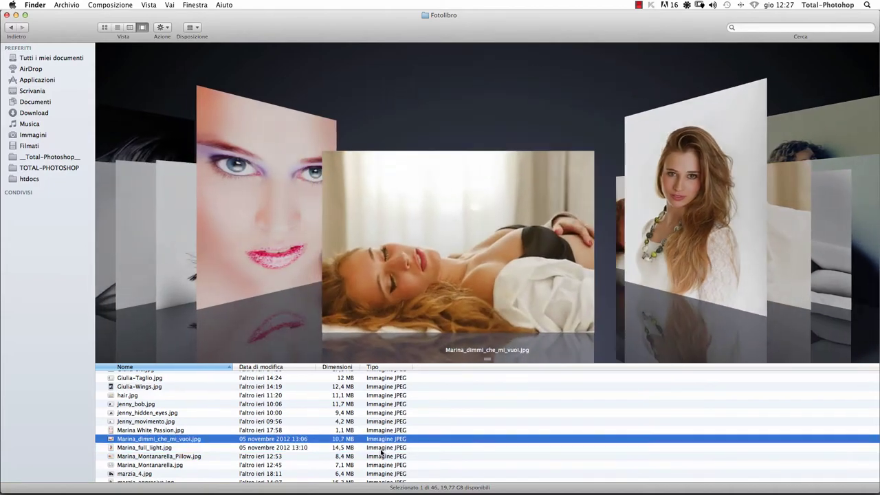
key("Up")
key("Up")
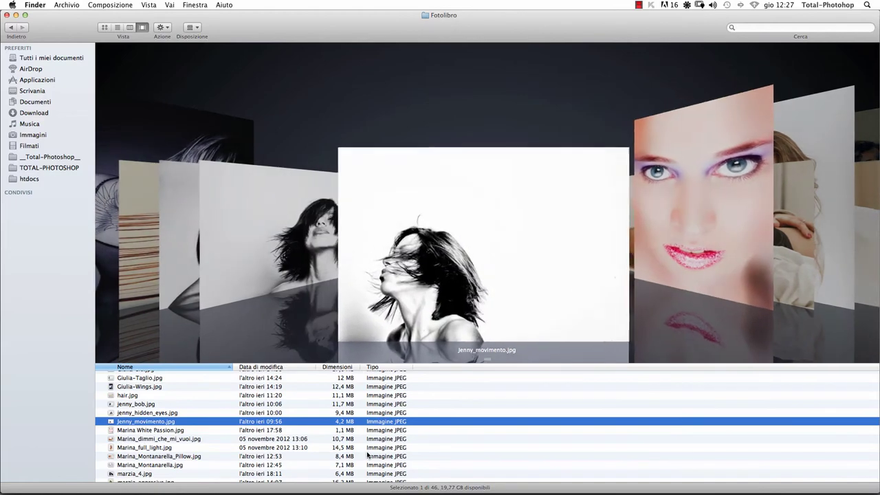
key("Up")
key("Up")
key("Up")
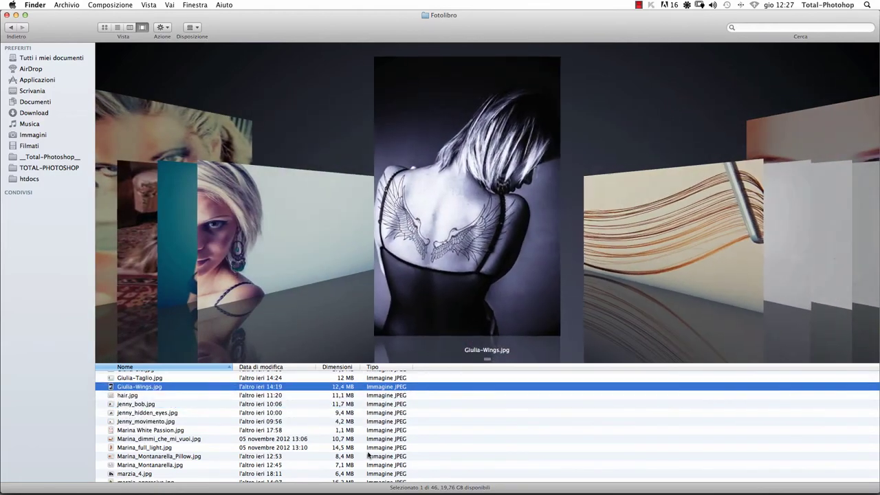
key("Up")
key("Up")
key("Up")
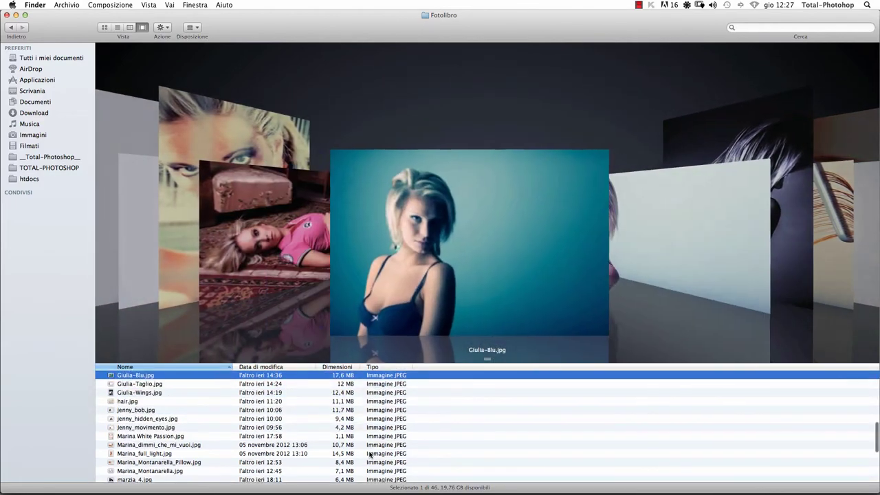
key("Up")
key("Up")
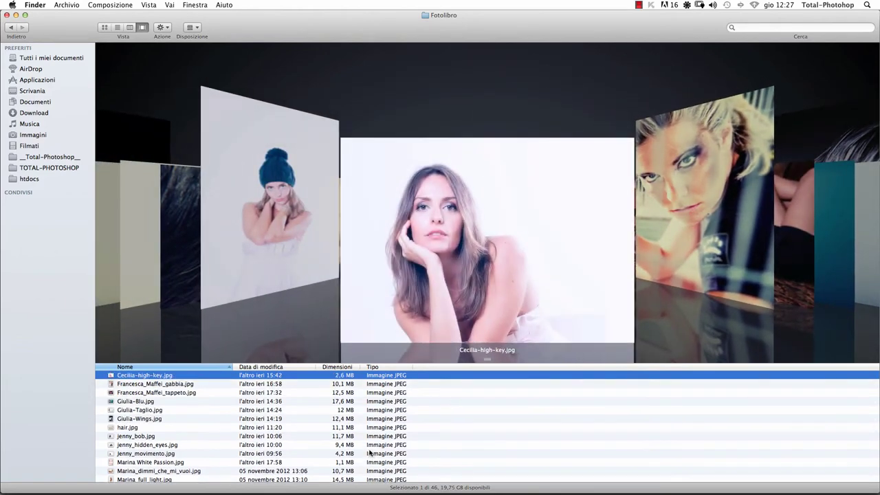
key("Up")
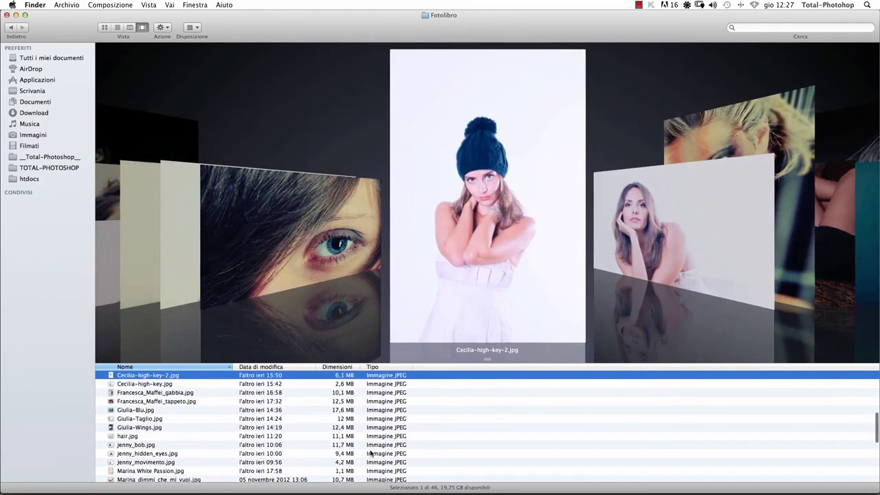
key("Up")
key("Up")
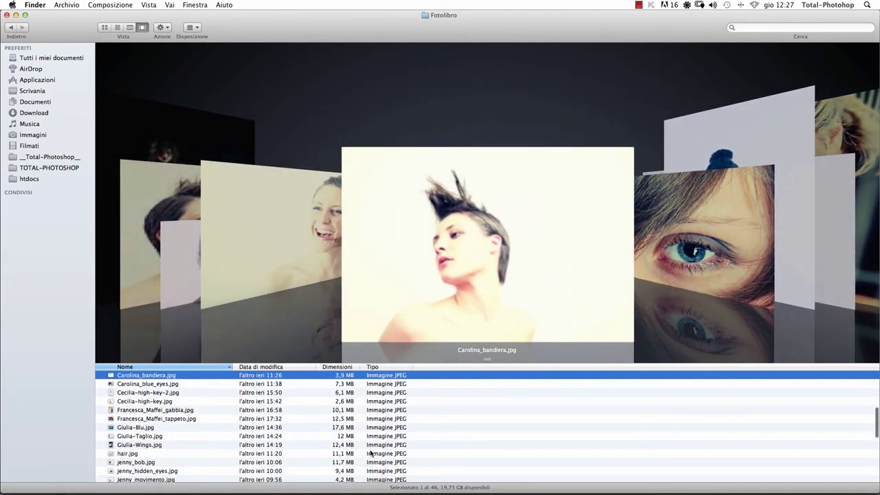
key("Up")
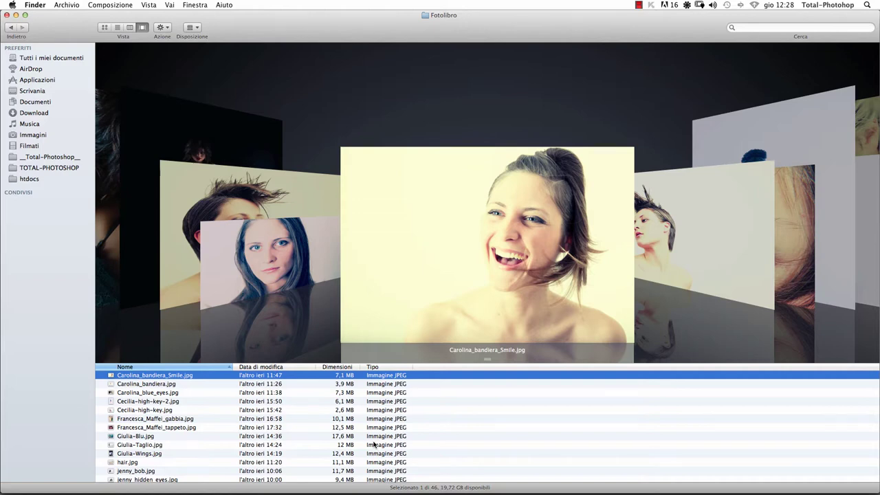
key("Up")
key("Up")
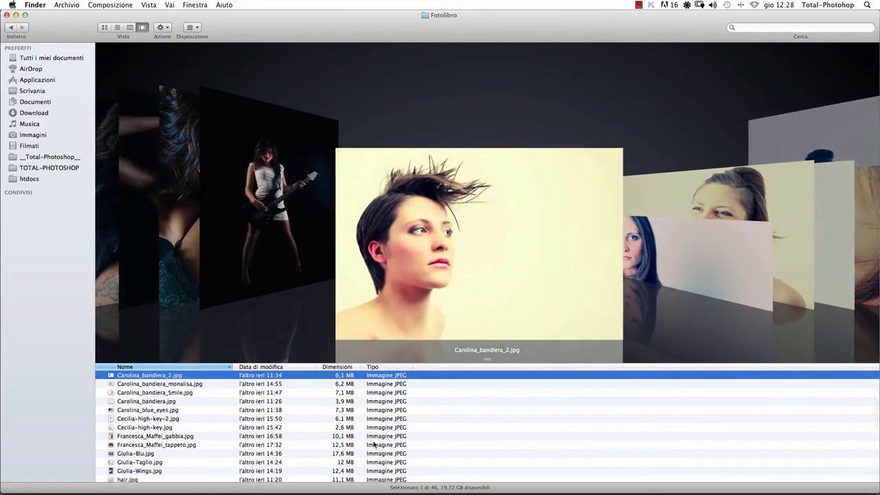
key("Up")
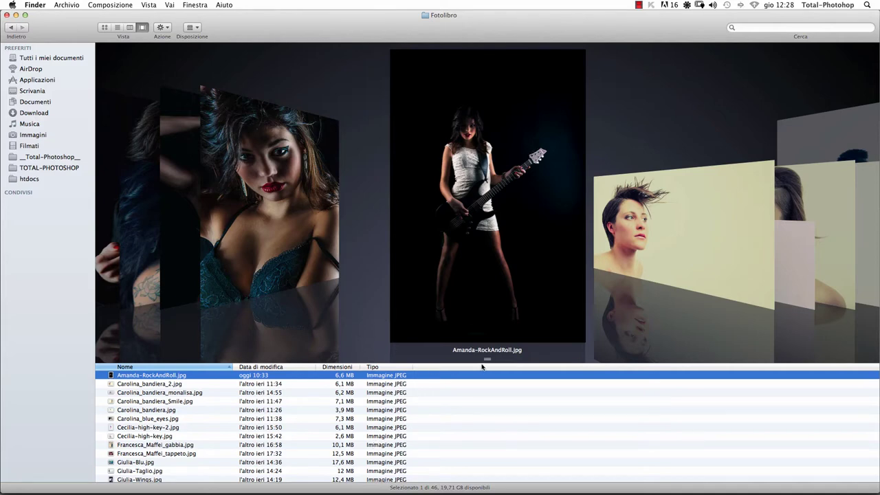
Shrink the photo preview area to show more file rows and review the remaining photos up to _DSC4200.jpg
left_click_drag(487, 361, 485, 331)
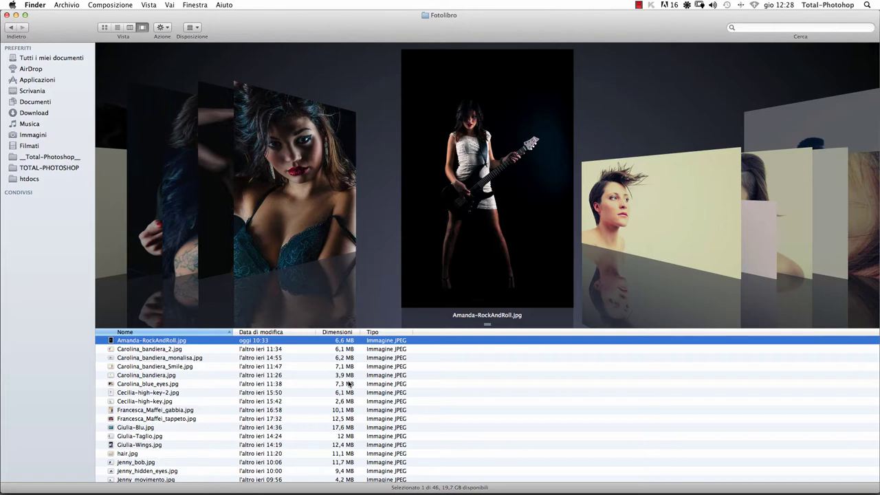
key("Up")
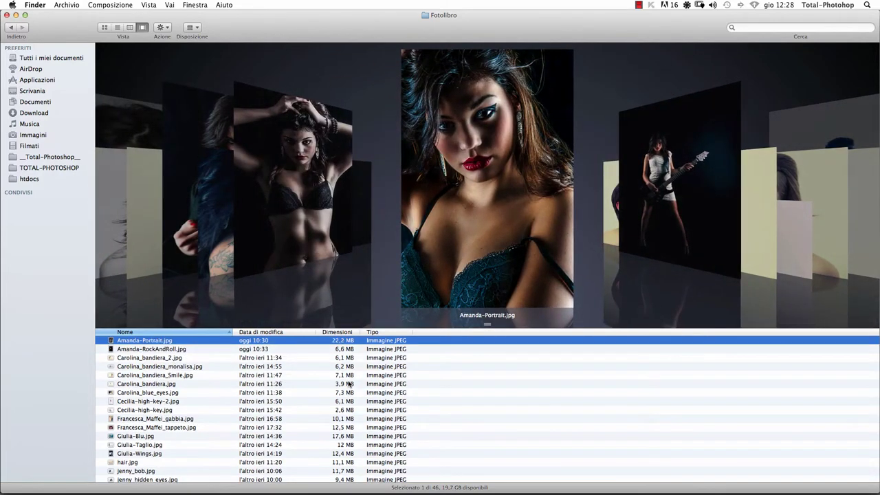
key("Up")
key("Up")
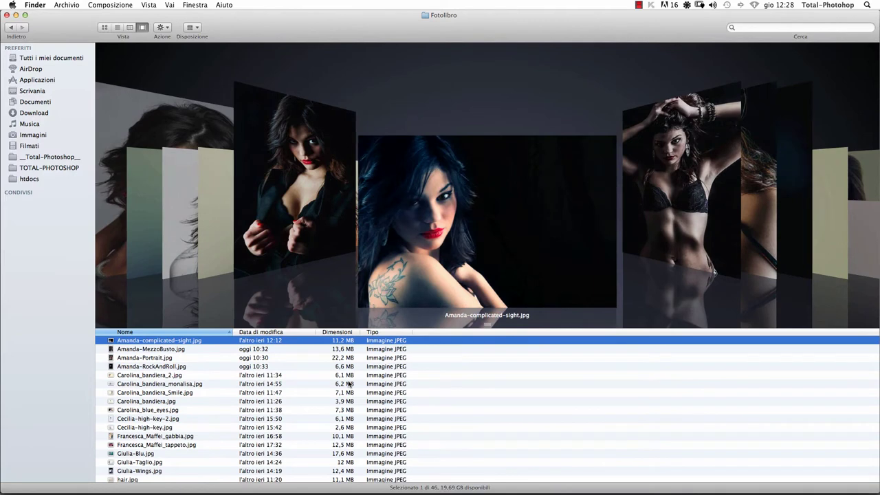
key("Up")
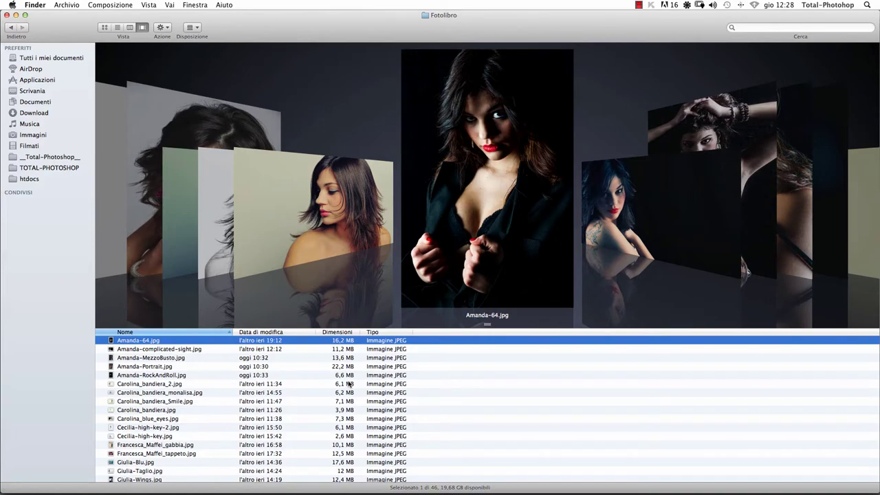
key("Up")
key("Up")
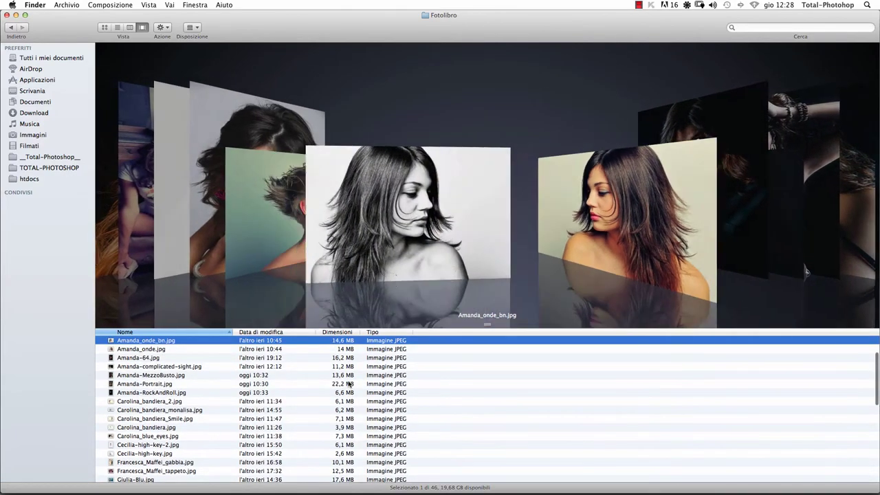
key("Up")
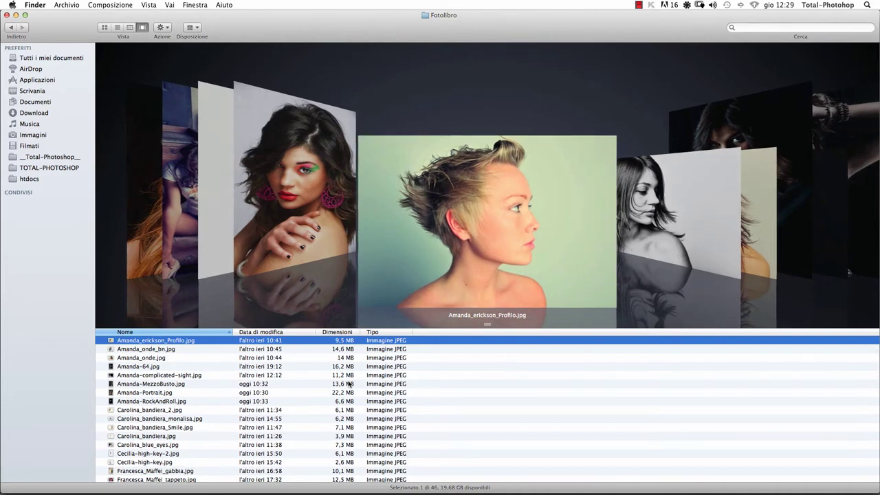
key("Up")
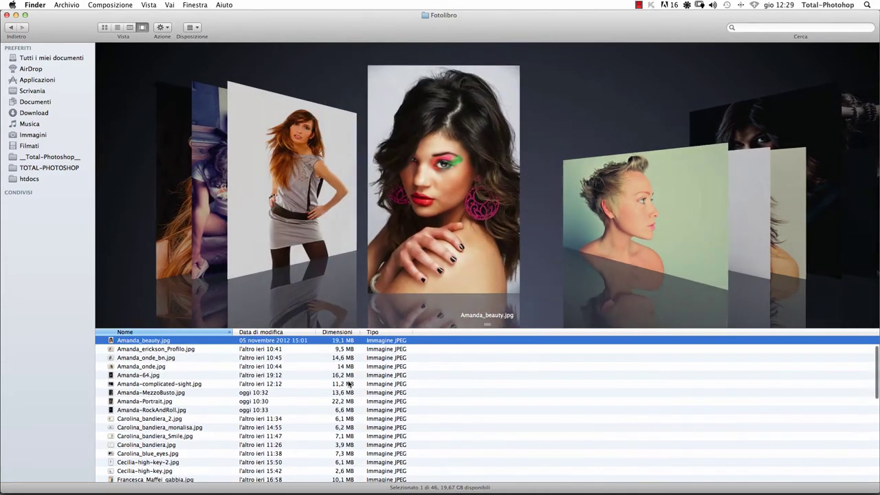
key("Up")
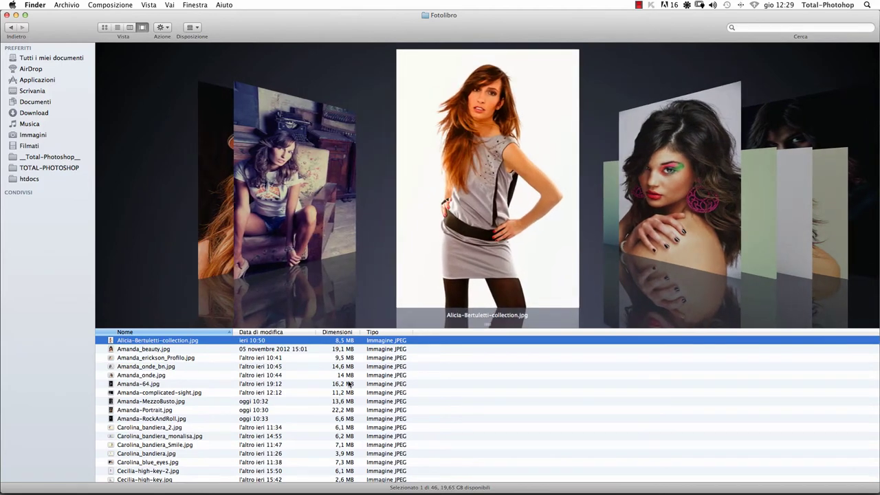
key("Up")
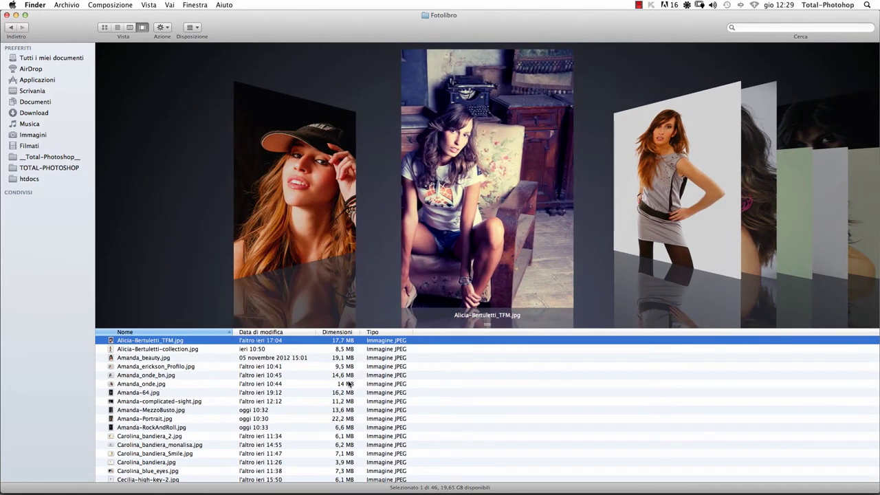
key("Up")
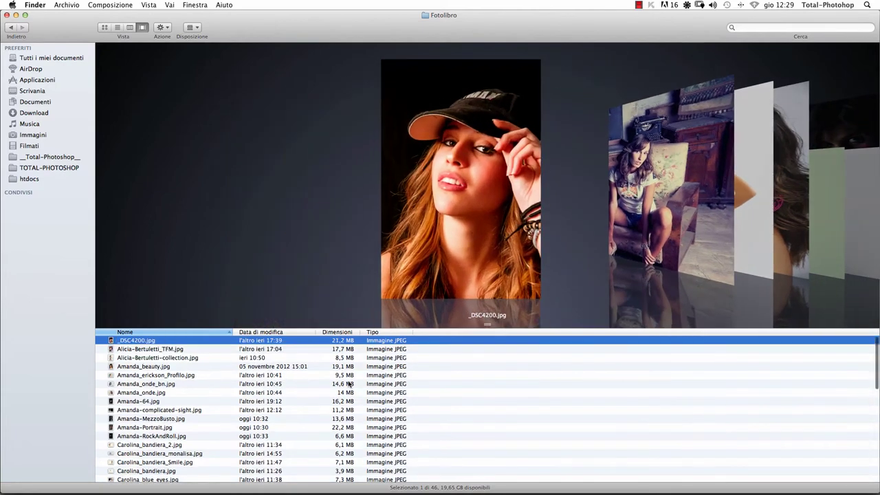
Examine the file sizes of the first photos in the list, from _DSC4200.jpg to the colour profile portrait with long dark hair
key("Down")
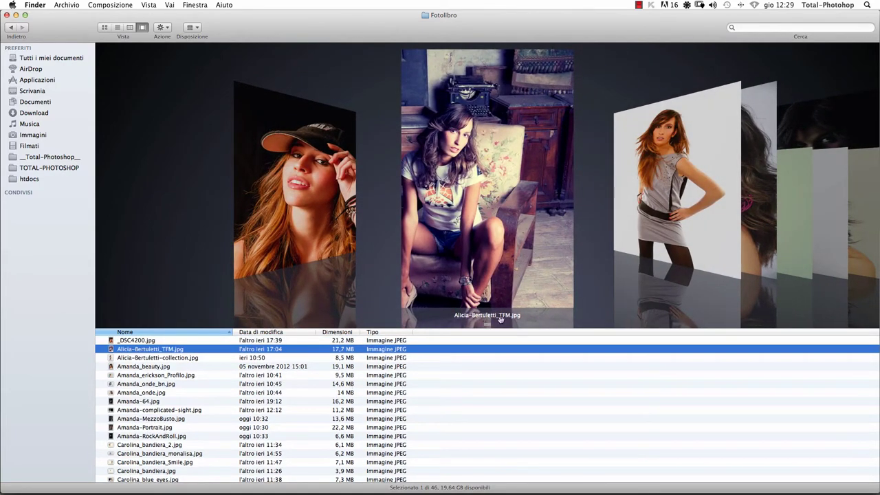
left_click_drag(488, 324, 479, 337)
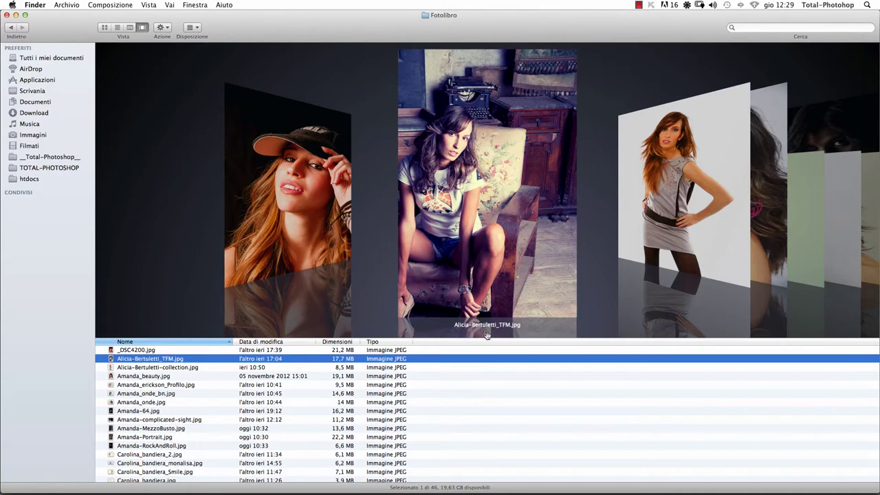
left_click_drag(487, 335, 479, 351)
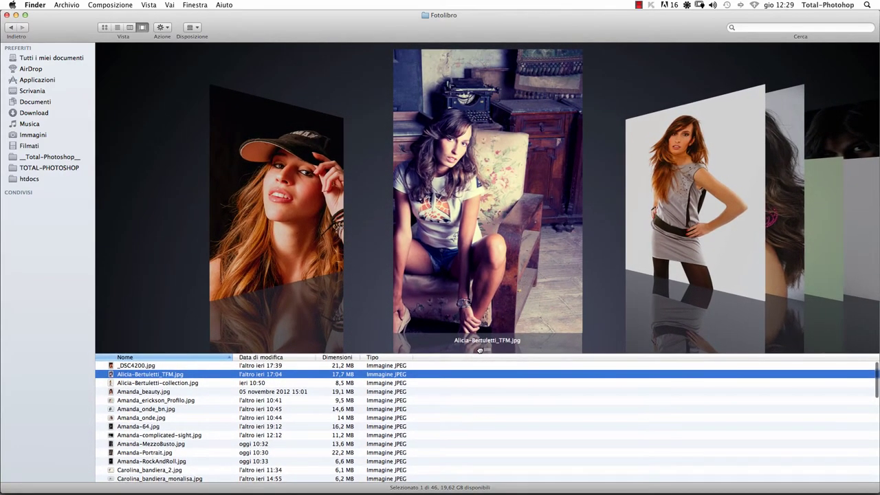
left_click(340, 366)
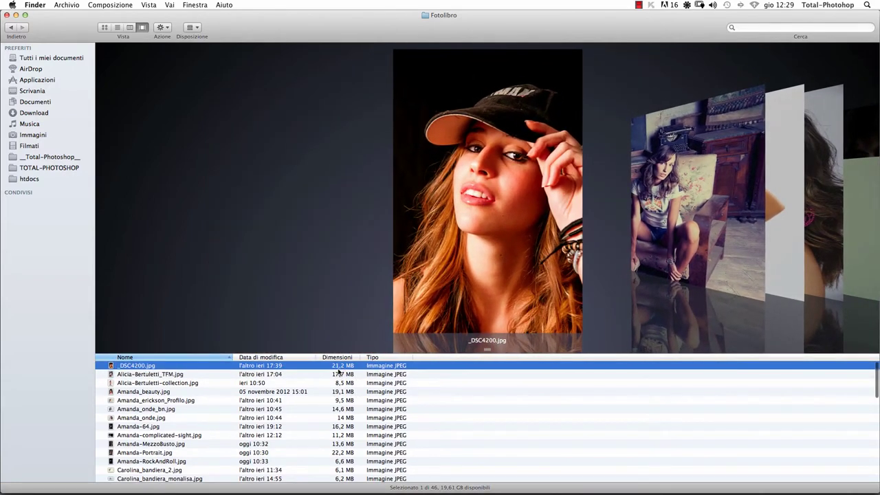
left_click(340, 377)
key("Down")
key("Down")
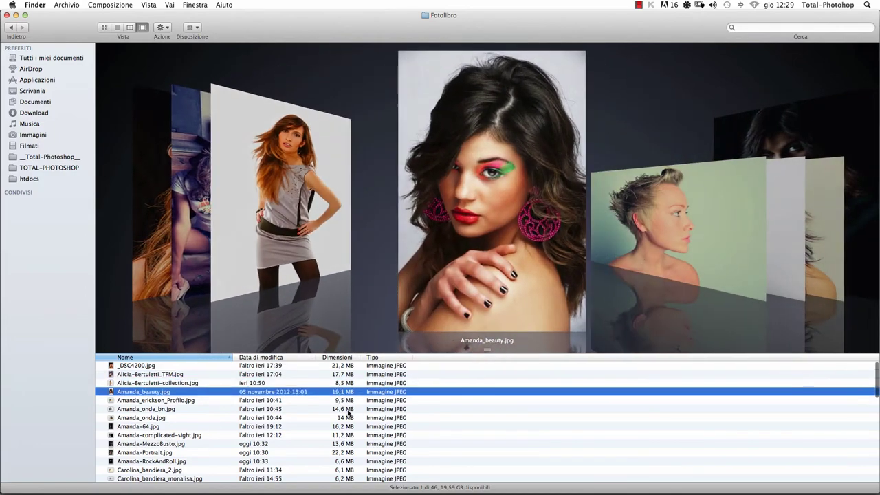
left_click(348, 410)
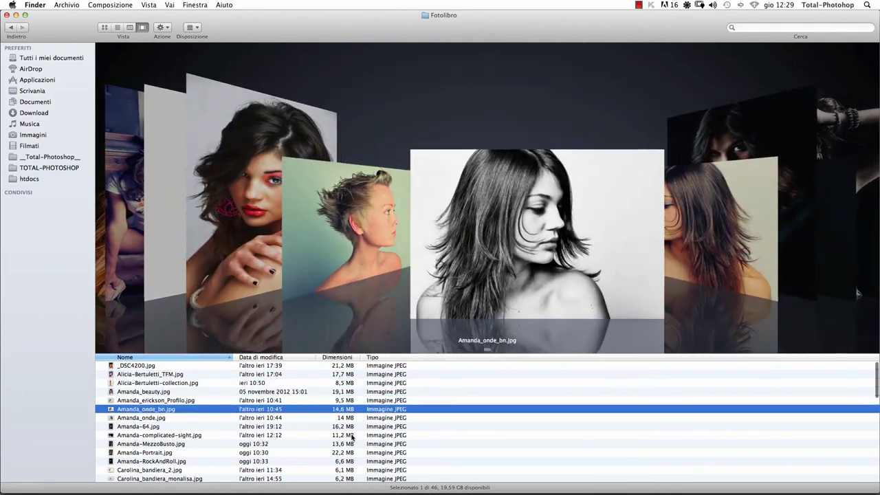
left_click(349, 419)
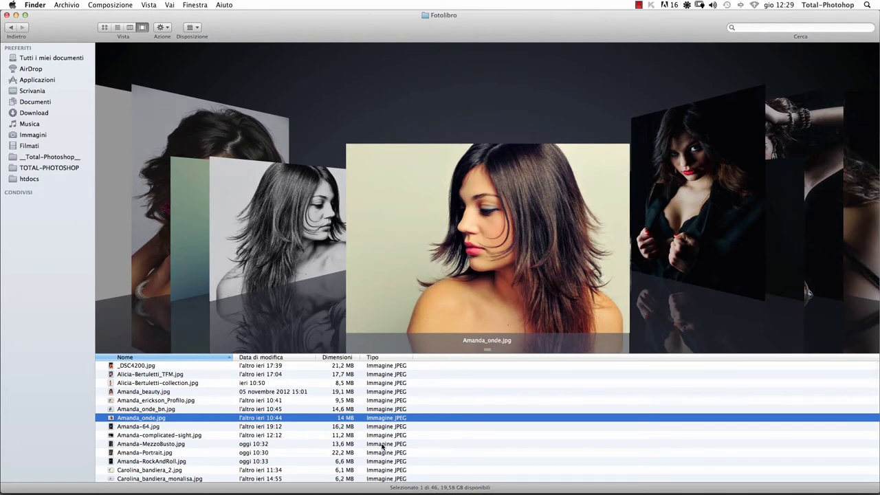
Switch to Photoshop and open the Image Processor script (Elaboratore immagini), repositioning its dialog to review the settings
key("super+Tab")
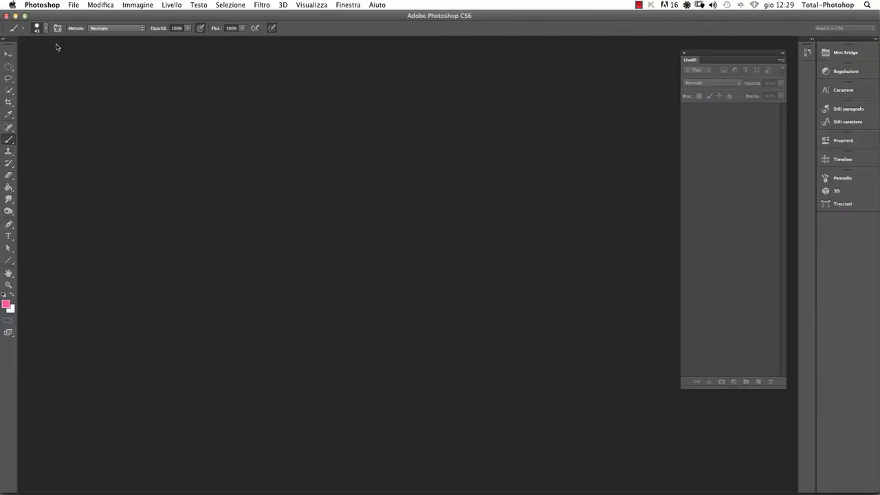
left_click(74, 7)
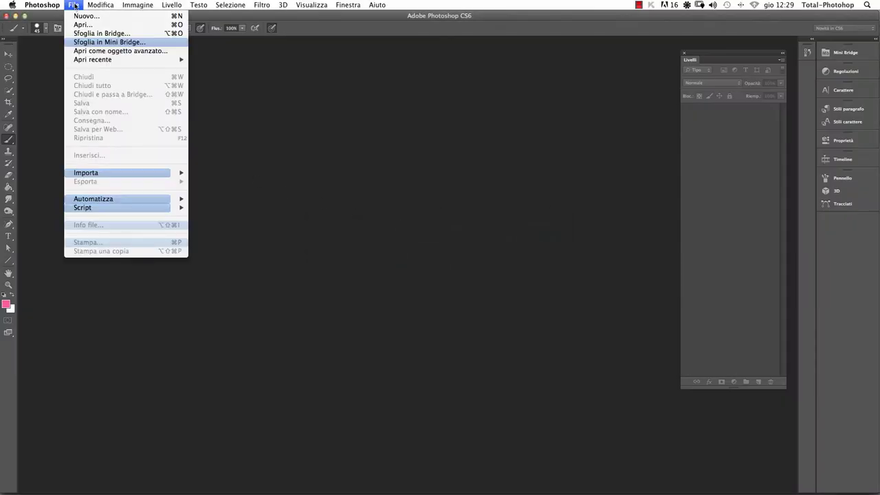
mouse_move(89, 209)
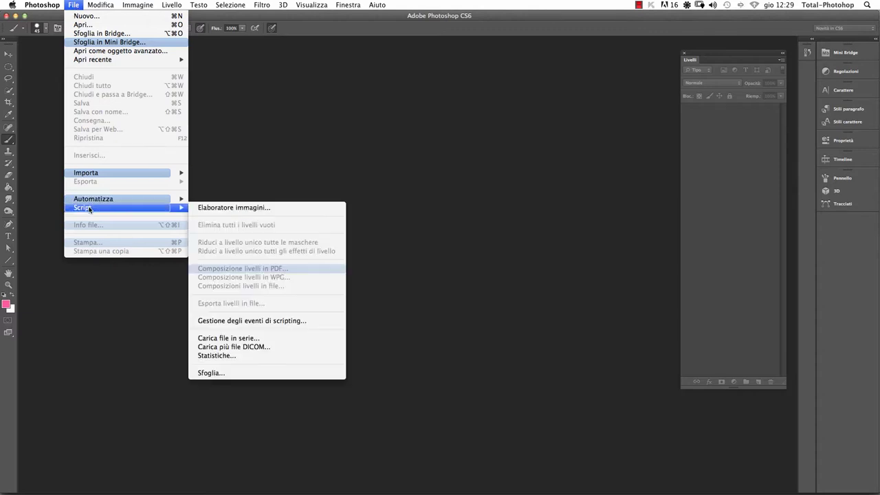
left_click(262, 207)
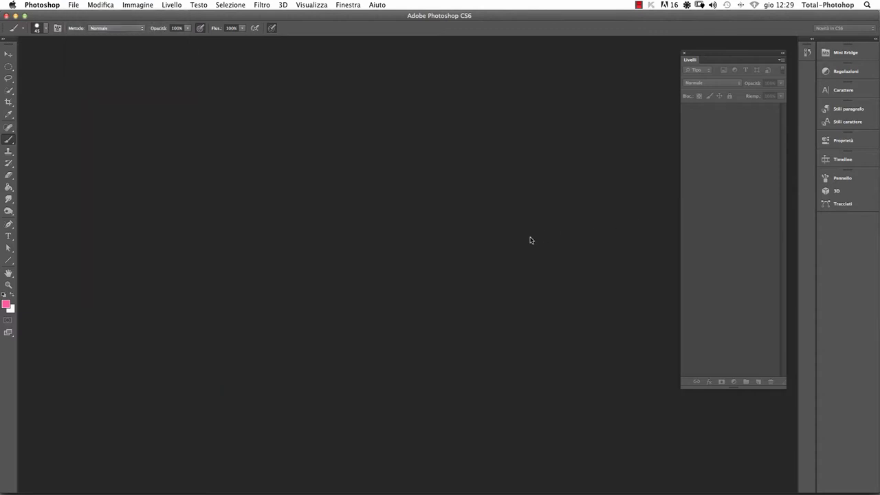
left_click_drag(463, 108, 444, 114)
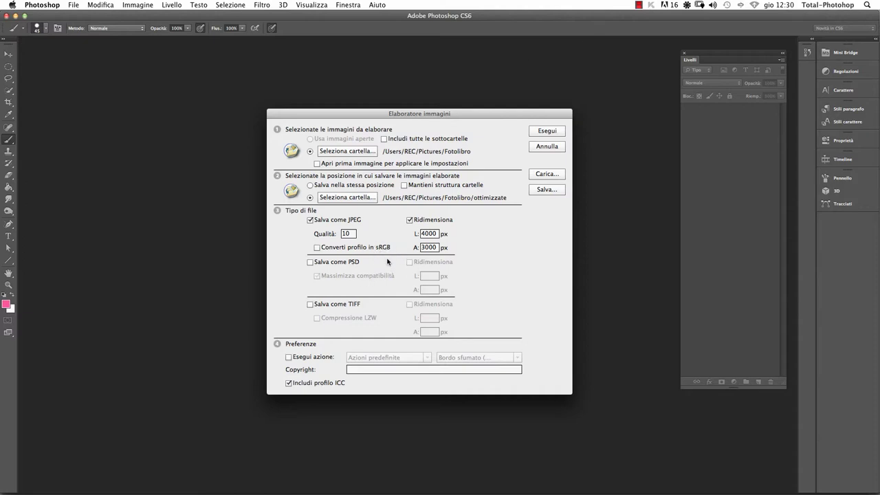
left_click_drag(503, 115, 495, 100)
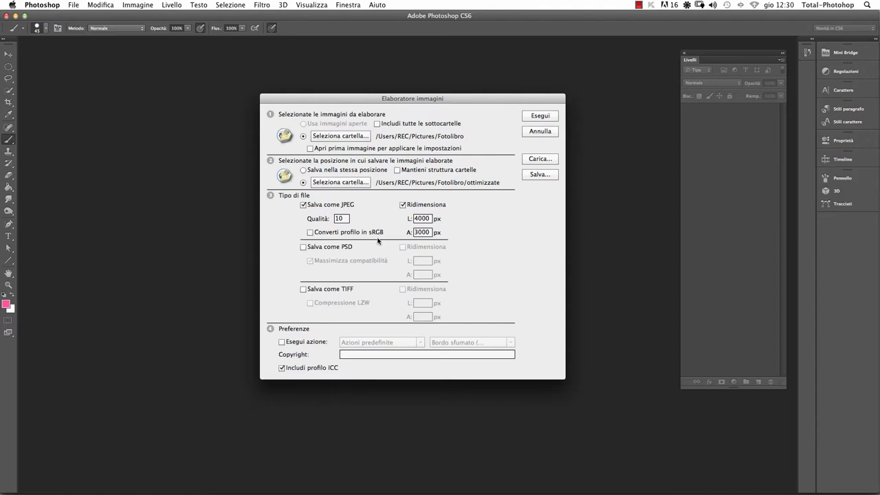
left_click_drag(467, 98, 470, 93)
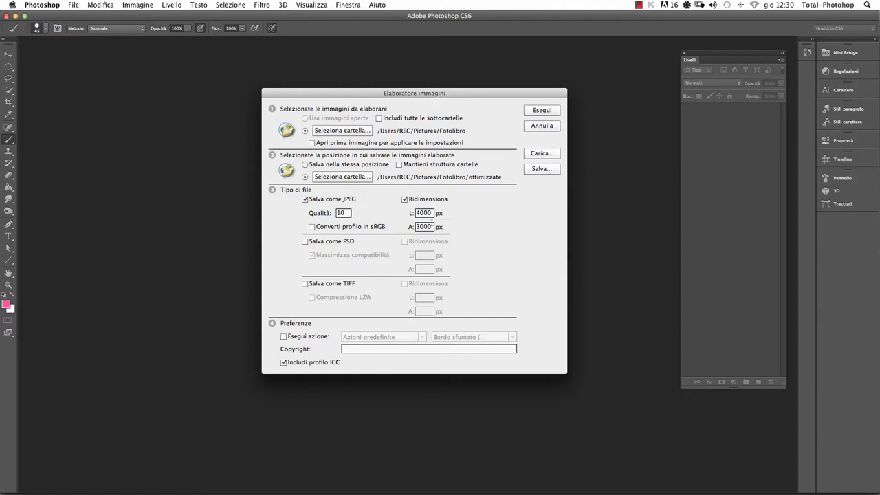
Switch to the Finder and preview Amanda-64.jpg in the Fotolibro folder
key("super+Tab")
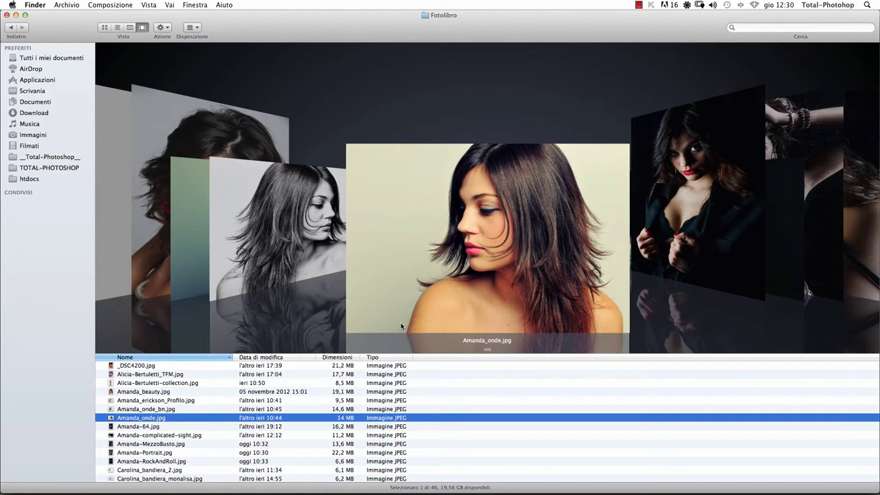
key("Down")
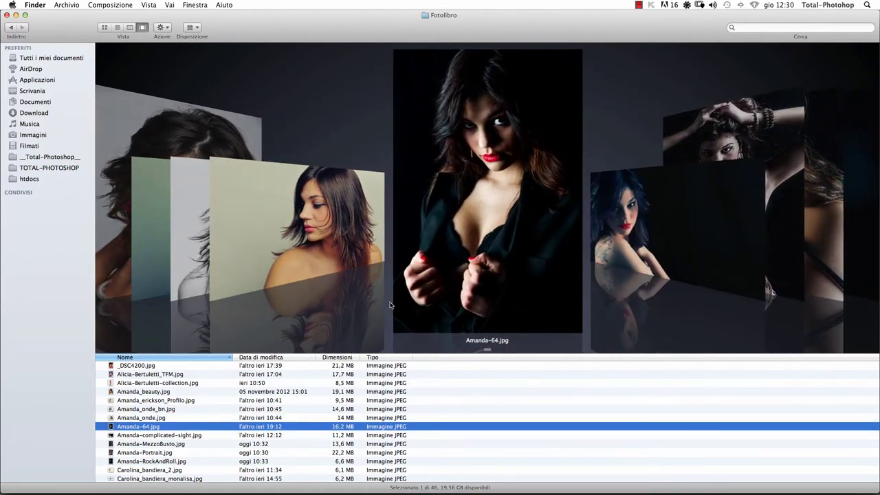
Switch to Chrome and look over the ilfotoalbum.com home page, from the product offers to the photo book lines
key("super+Tab")
key("super+Tab")
key("super+Tab")
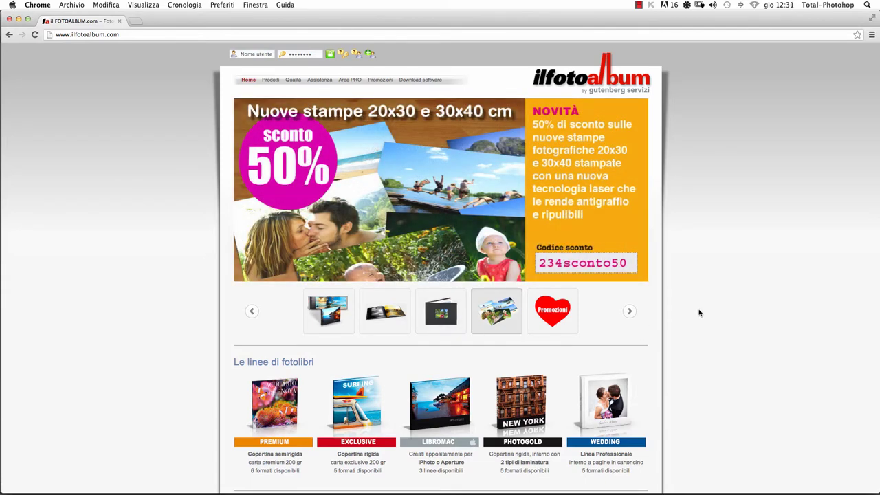
scroll(700, 313, "down", 10)
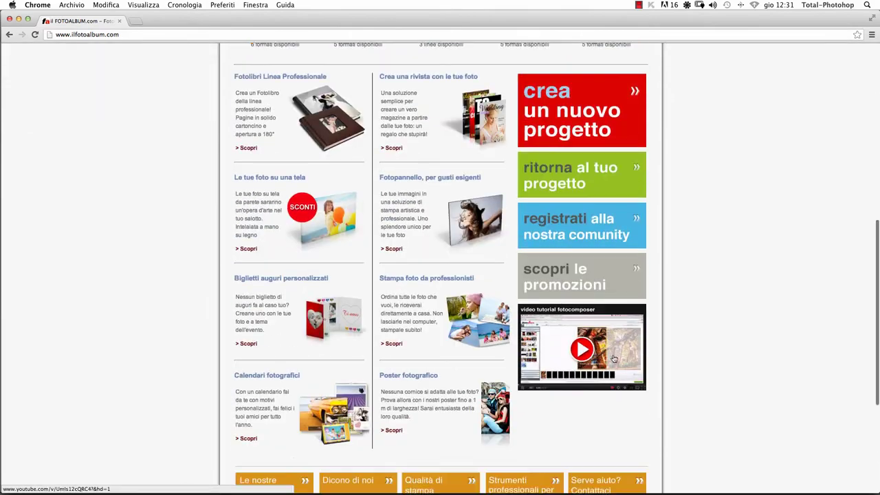
scroll(614, 358, "down", 4)
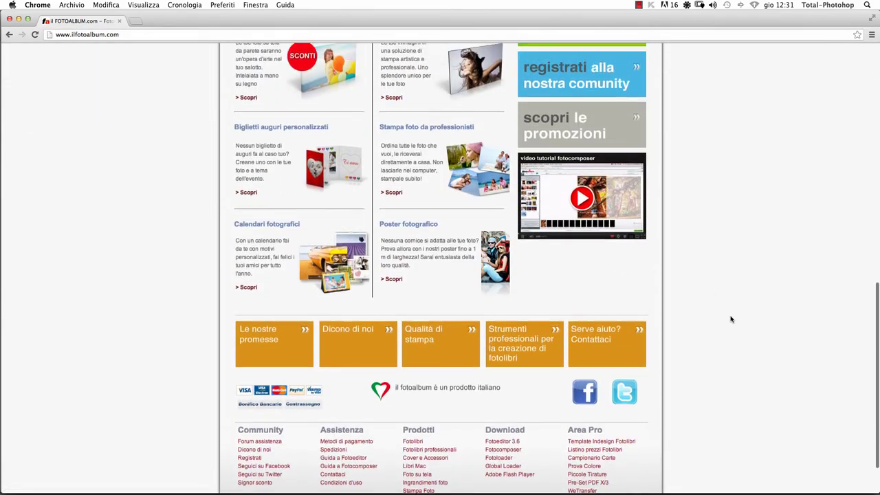
scroll(729, 317, "up", 9)
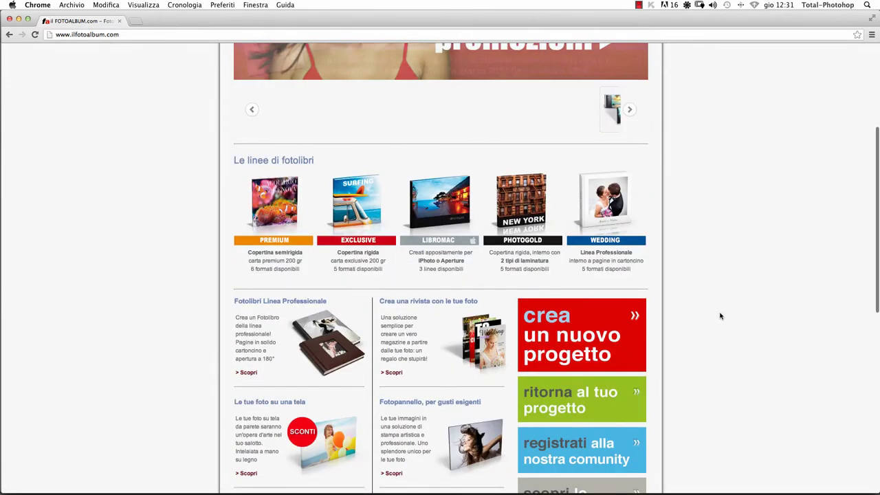
scroll(720, 317, "up", 4)
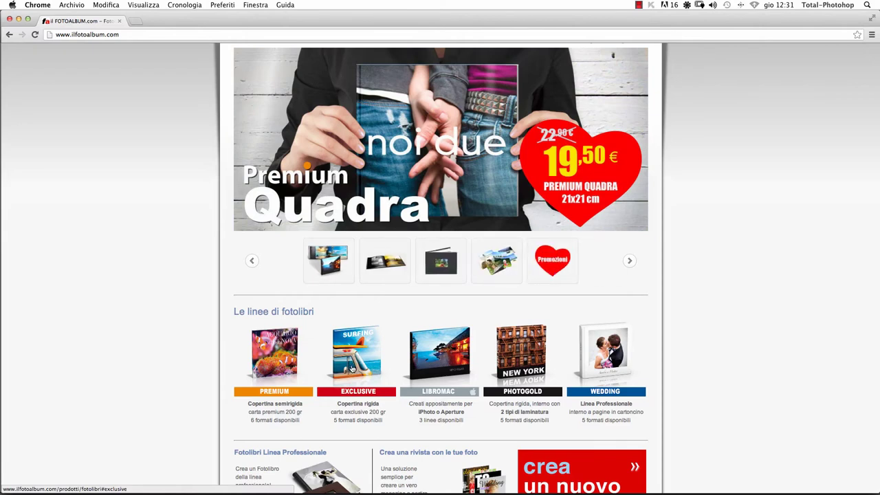
Open the Exclusive photo book line and compare the formats and prices of the Premium, Exclusive and Photo Gold books
left_click(358, 399)
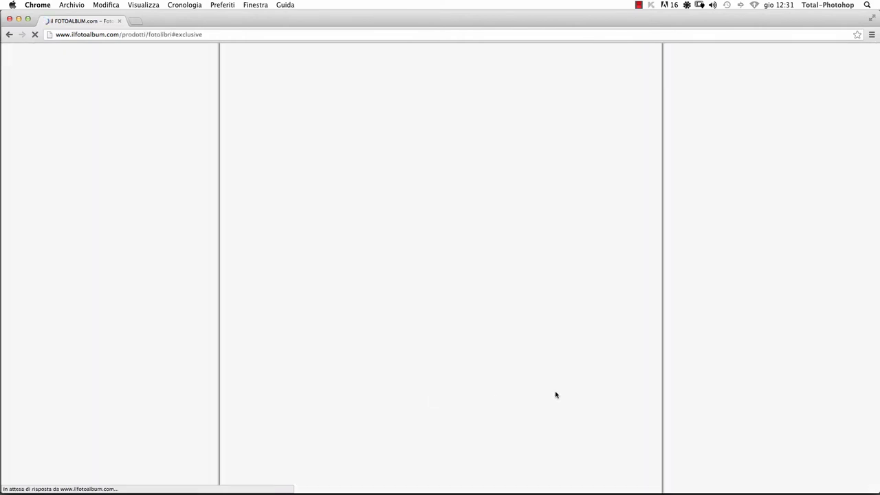
scroll(671, 350, "up", 7)
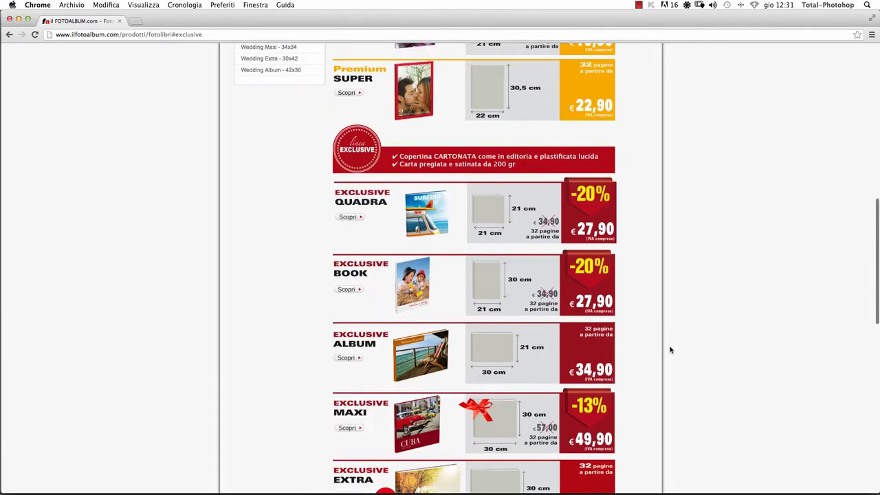
scroll(671, 350, "up", 8)
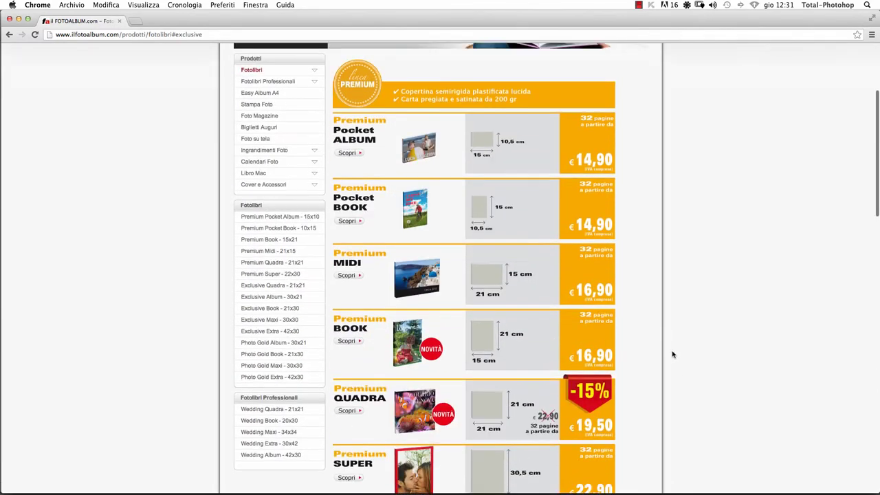
scroll(678, 350, "down", 10)
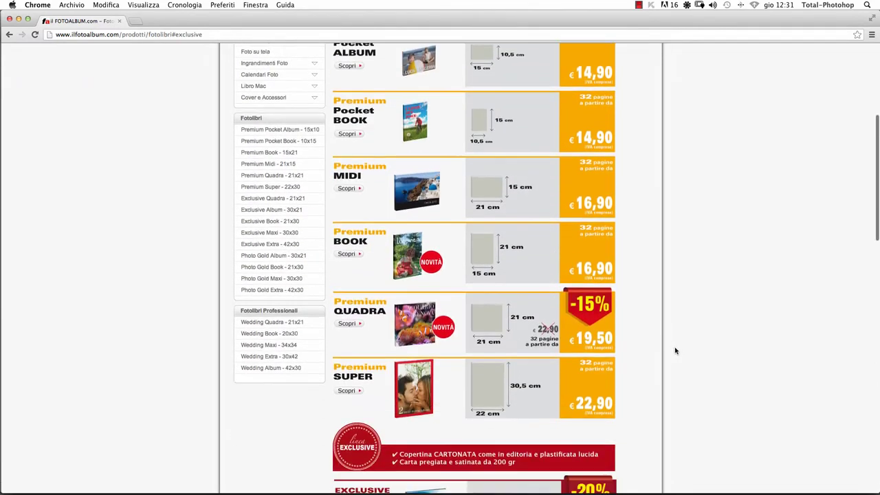
scroll(678, 351, "down", 7)
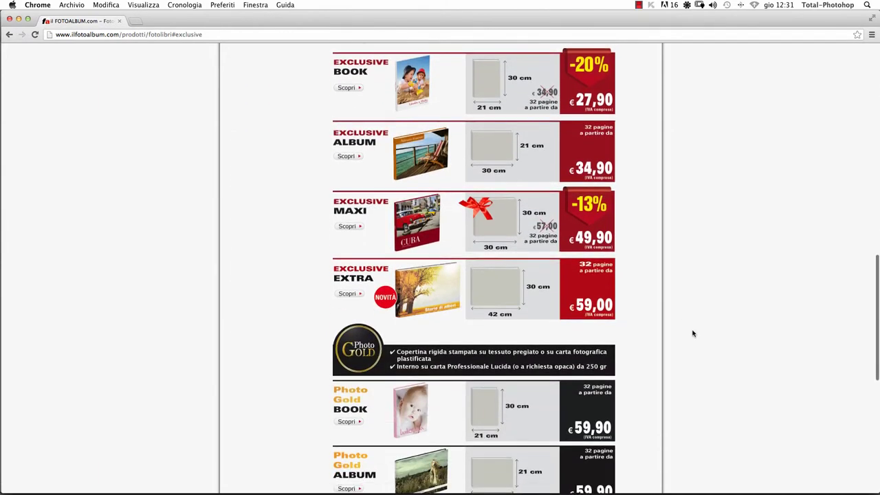
scroll(693, 330, "up", 2)
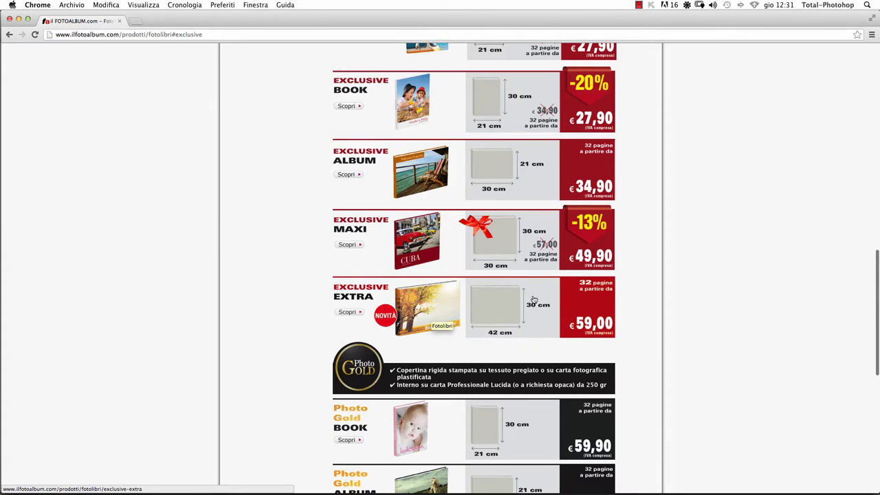
scroll(531, 306, "up", 1)
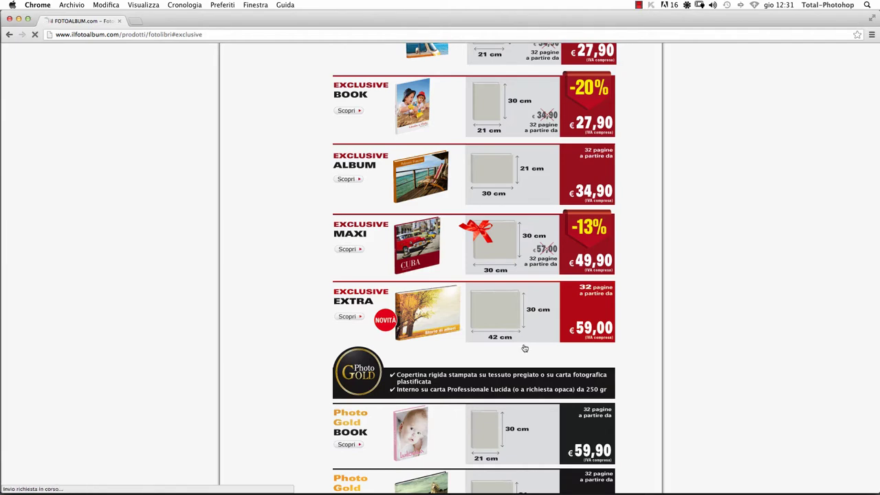
Open the Exclusive Extra product page, view the enlarged hardcover binding image and close it
left_click(572, 337)
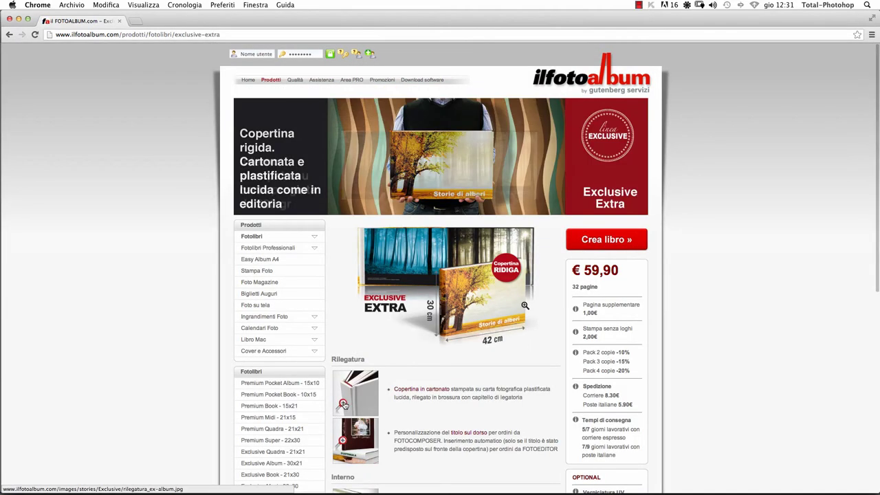
left_click(369, 413)
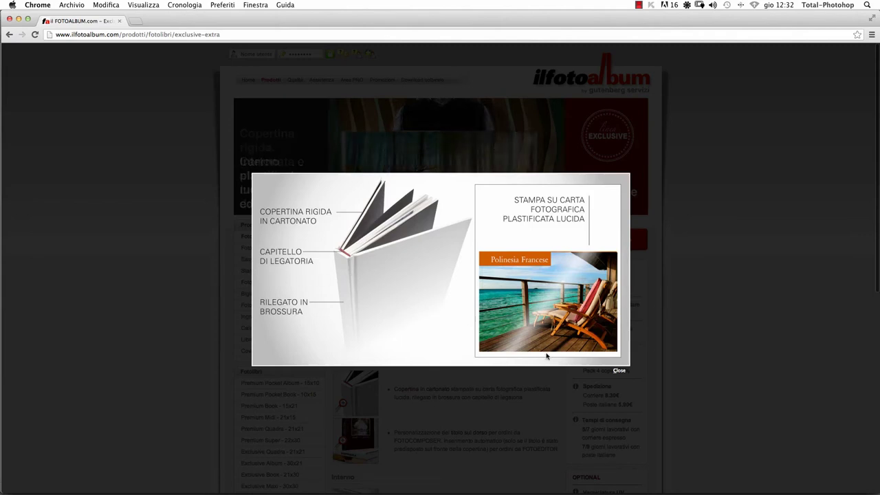
left_click(619, 371)
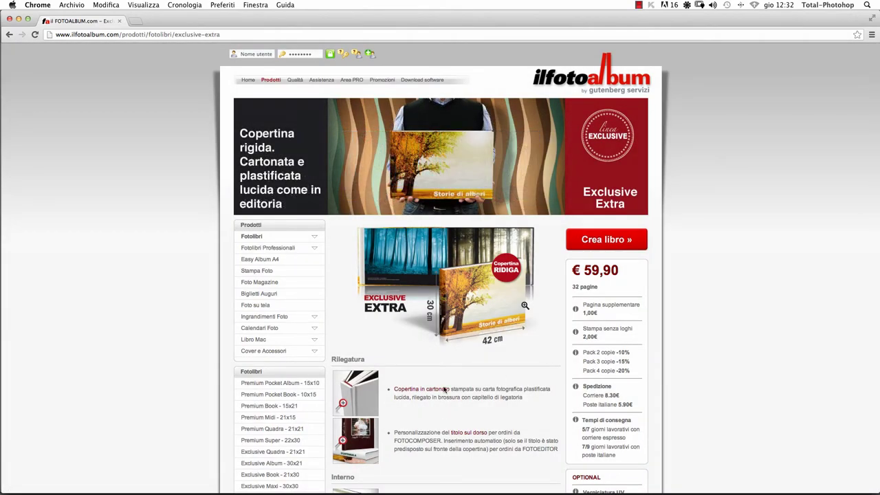
View the enlarged sample image of the optional UV varnish (Verniciatura UV) and close it
scroll(379, 411, "down", 3)
scroll(380, 412, "down", 5)
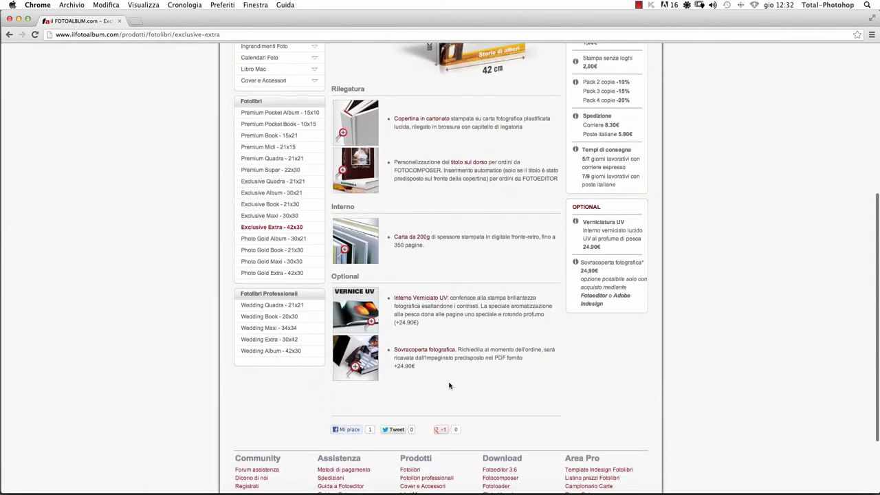
left_click(374, 324)
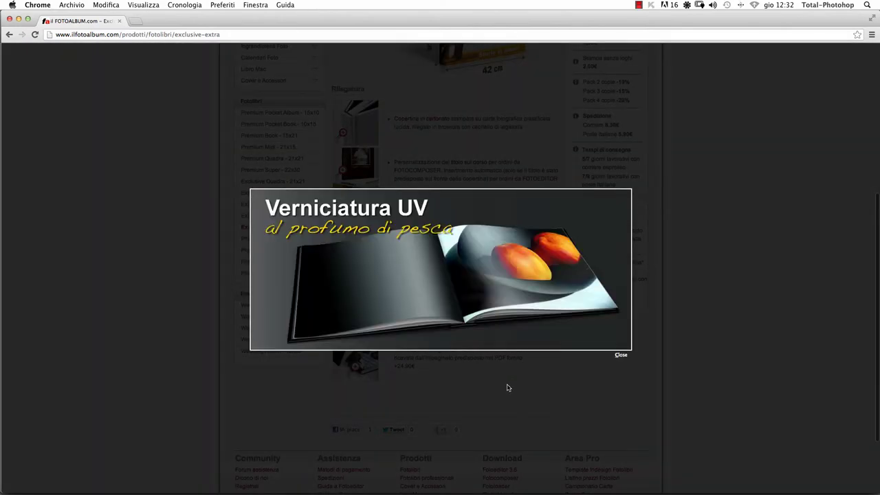
left_click(620, 355)
Review the Exclusive Extra book's binding, interior paper, optional finishes and base price
scroll(524, 390, "up", 2)
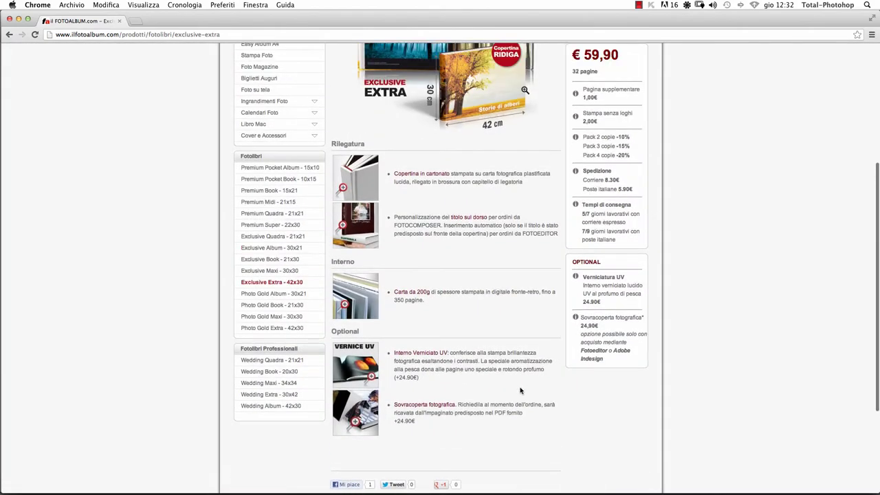
scroll(521, 390, "up", 1)
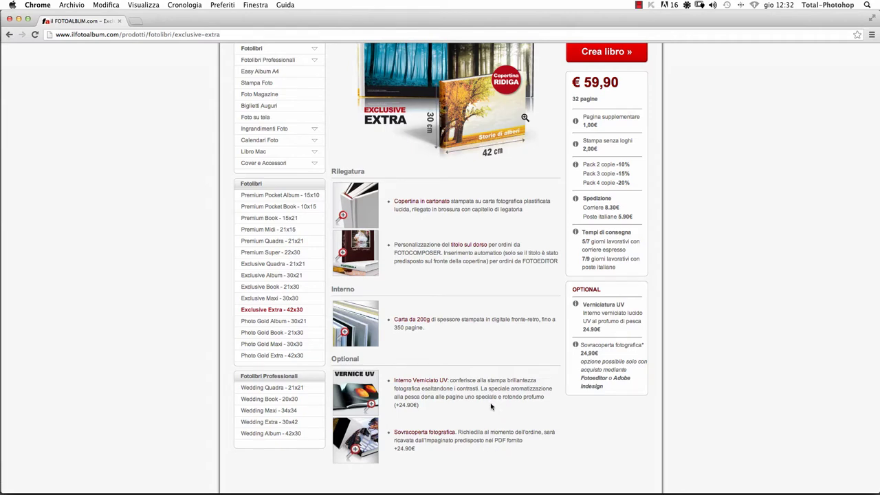
scroll(502, 389, "down", 3)
scroll(508, 380, "up", 2)
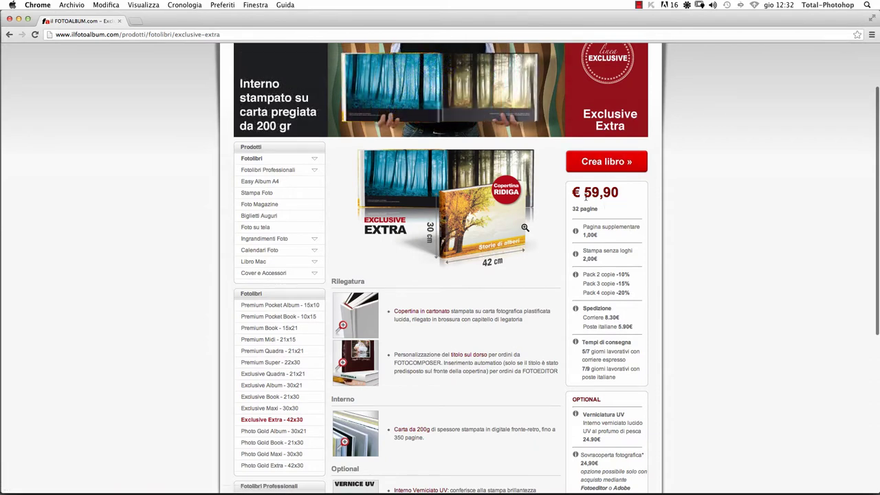
left_click_drag(584, 195, 622, 192)
left_click(632, 187)
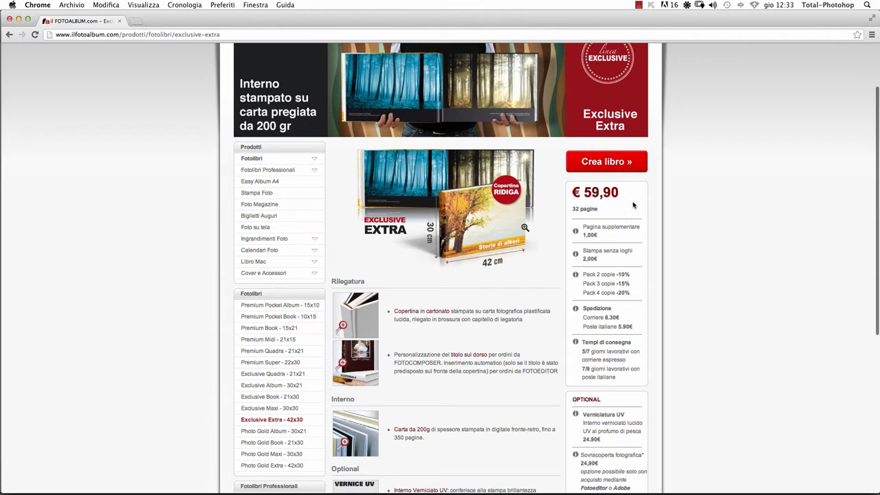
Start creating an Exclusive Extra book and compare the fotoeditor and fotocomposer tools
left_click(622, 165)
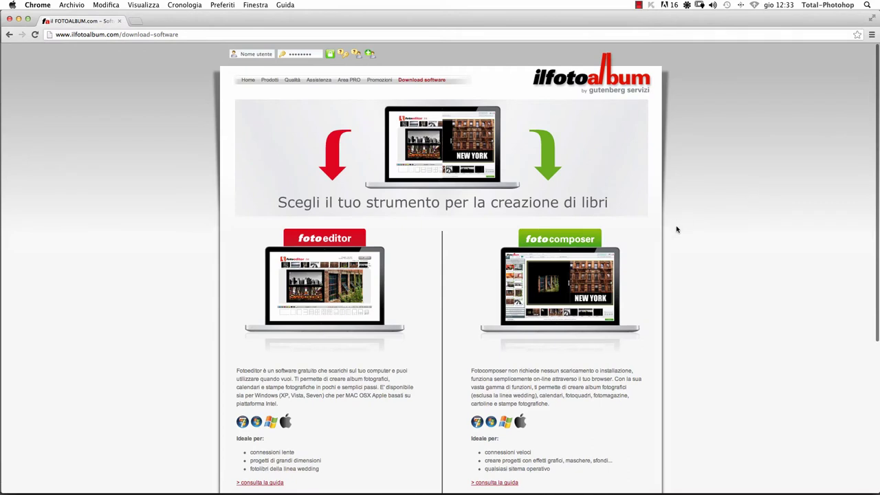
scroll(658, 242, "down", 1)
scroll(660, 243, "down", 5)
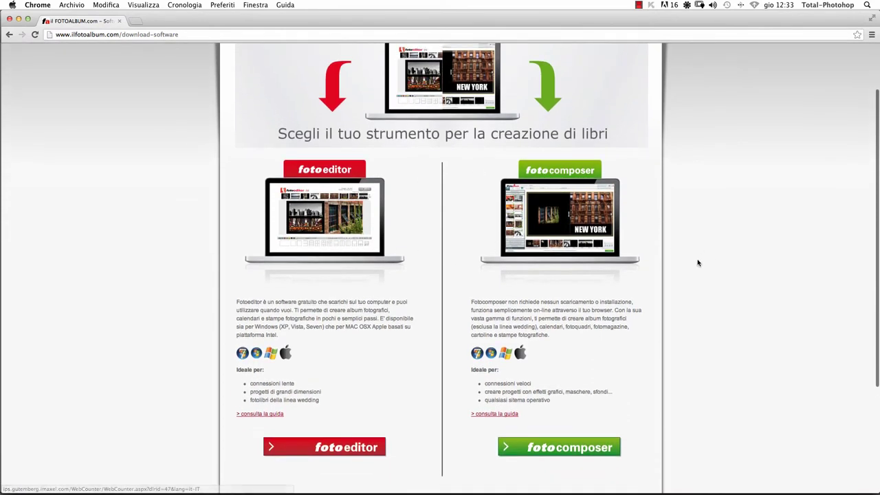
scroll(707, 258, "up", 1)
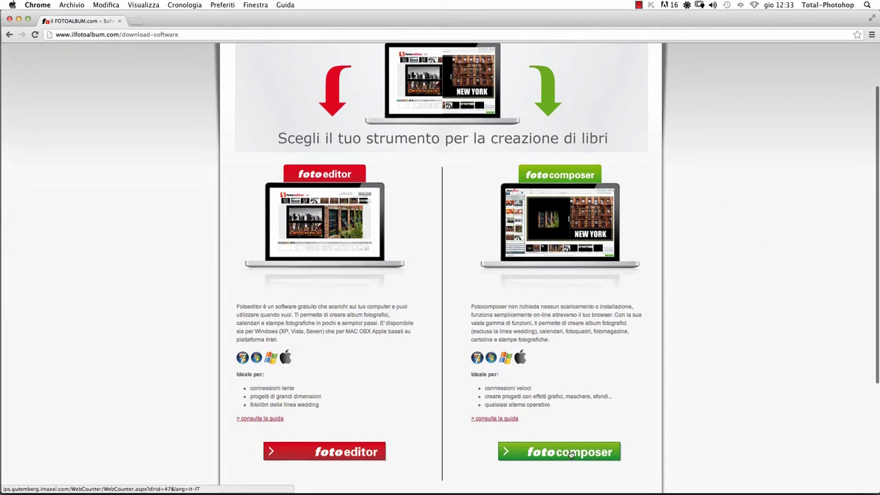
scroll(570, 454, "up", 1)
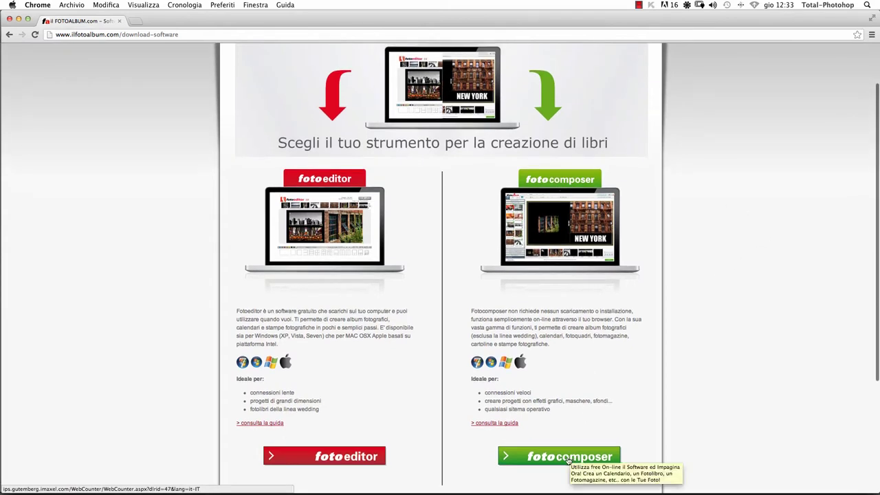
Launch the online fotocomposer and sign in with the account e-mail and password
left_click(568, 458)
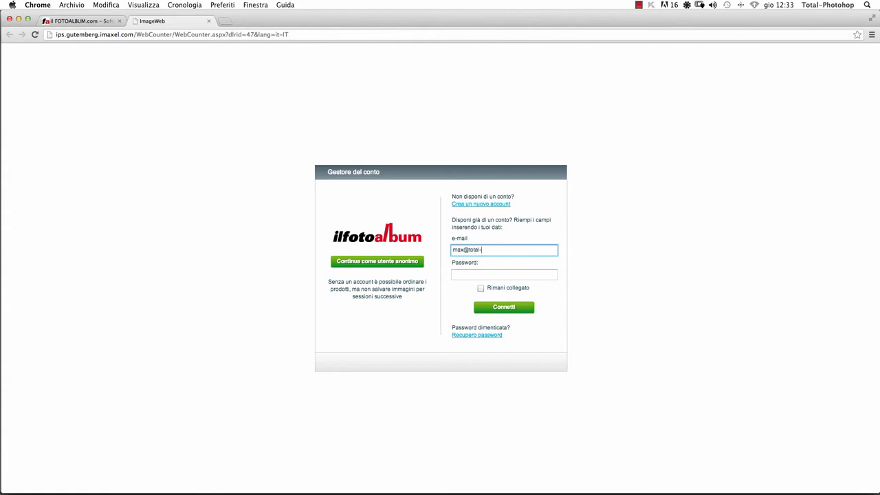
type("otoshop.com")
left_click(504, 274)
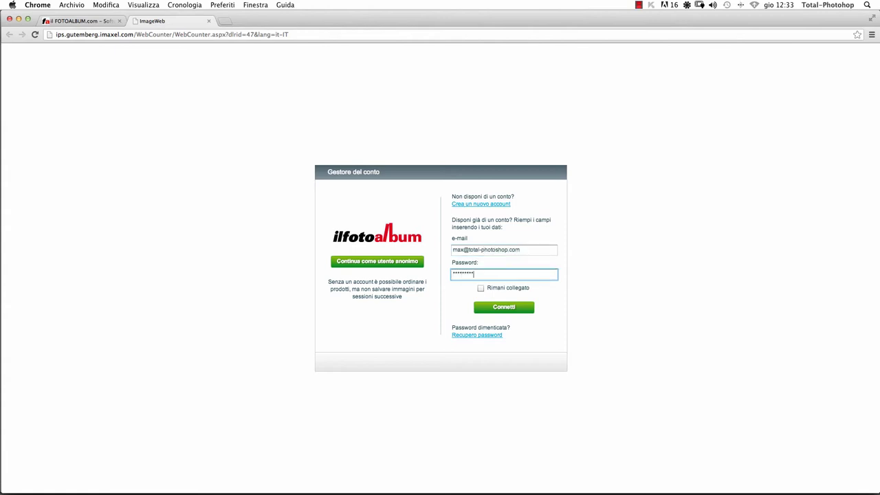
key("Return")
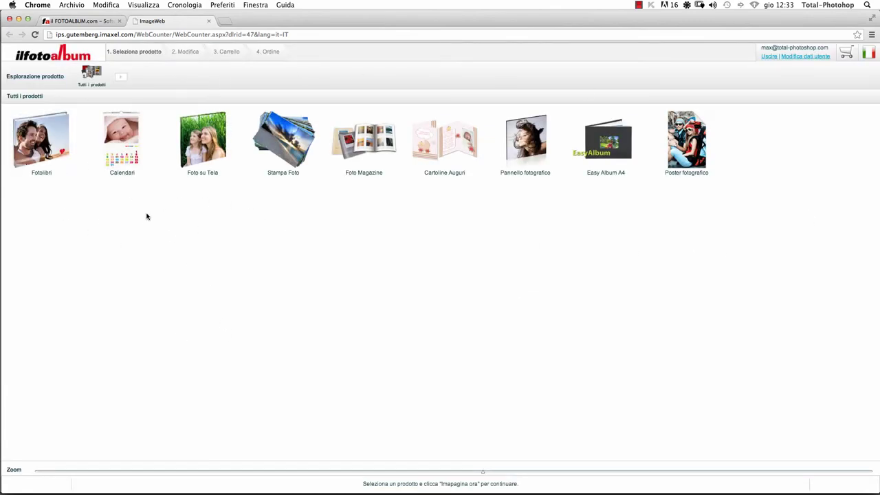
In the Fotolibri category's Exclusive line, select the Exclusive Extra 42x30 - verniciato UV book
left_click(47, 152)
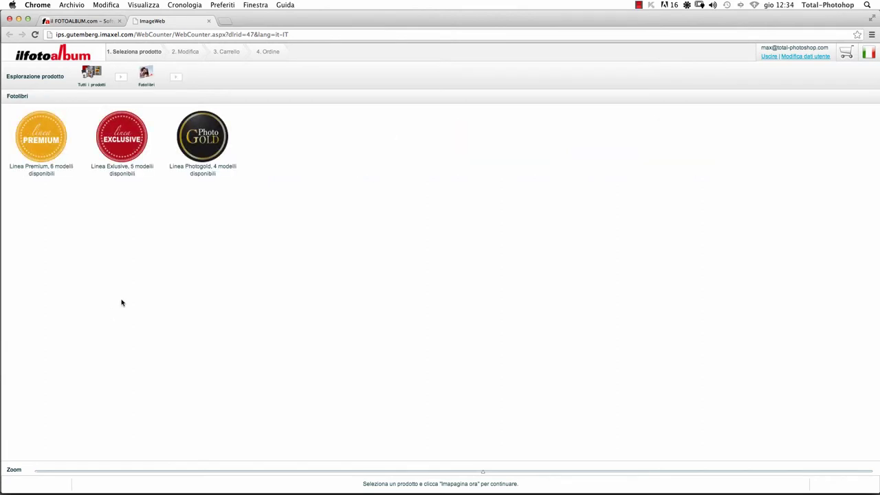
left_click(123, 148)
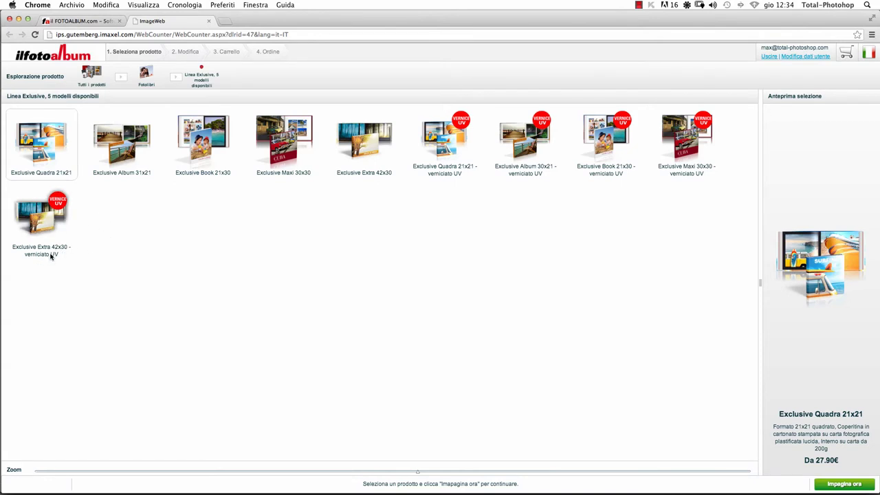
left_click(380, 143)
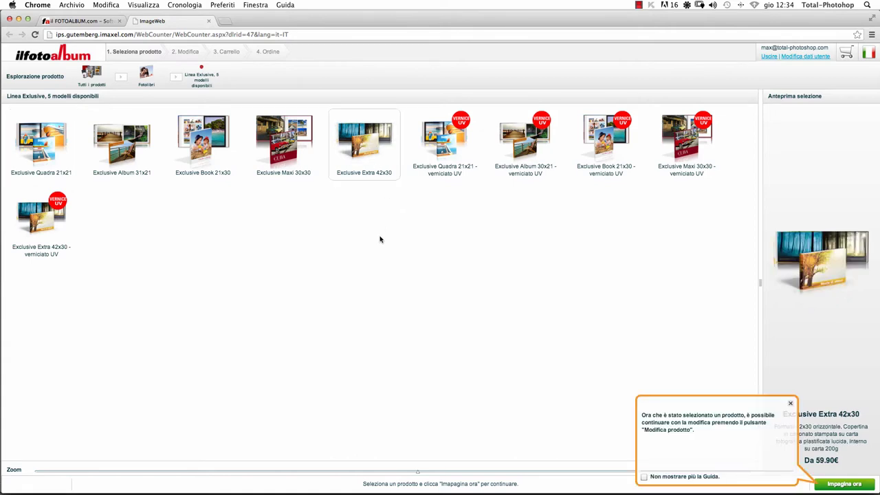
left_click(793, 404)
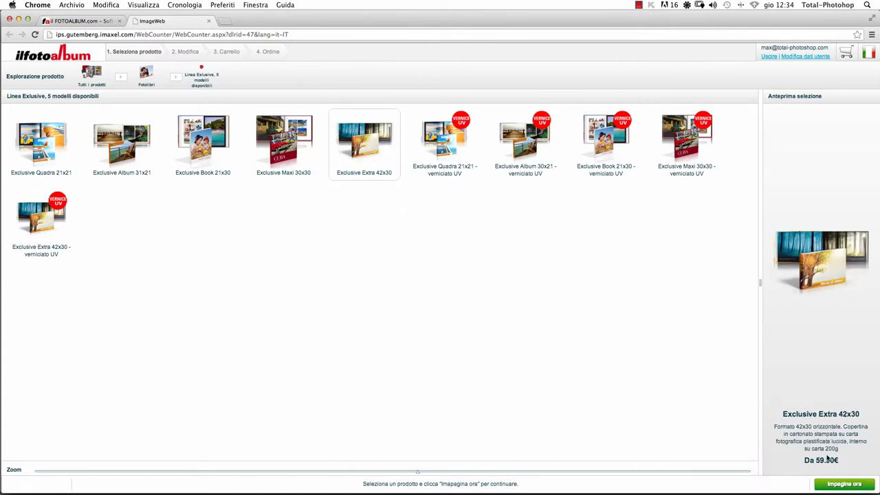
left_click(47, 231)
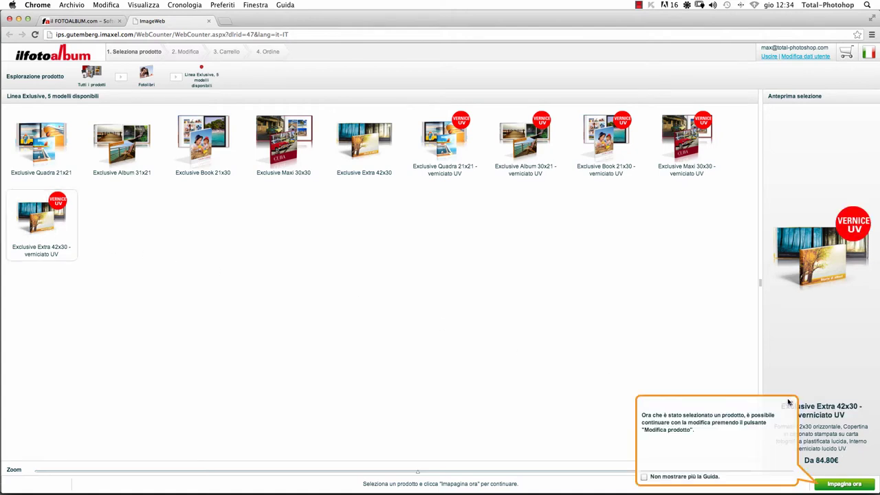
Open the selected Exclusive Extra 42x30 book in the layout editor and look through its preset page layouts
left_click(791, 404)
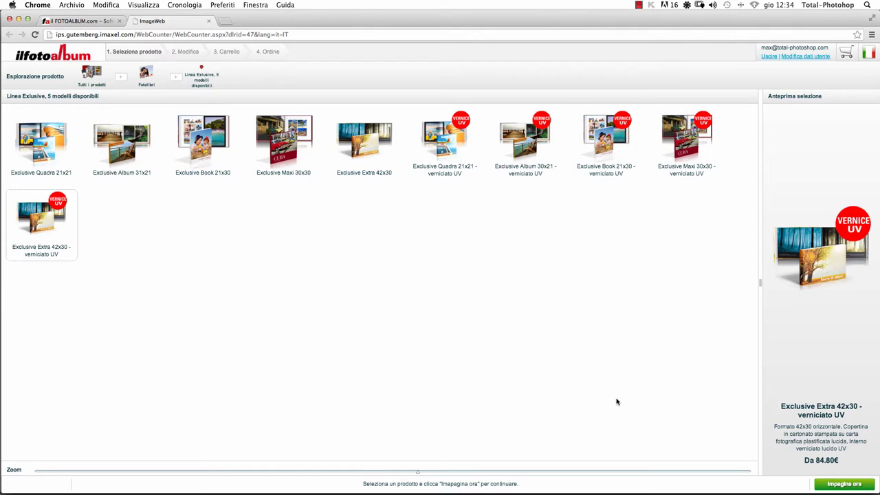
left_click(55, 233)
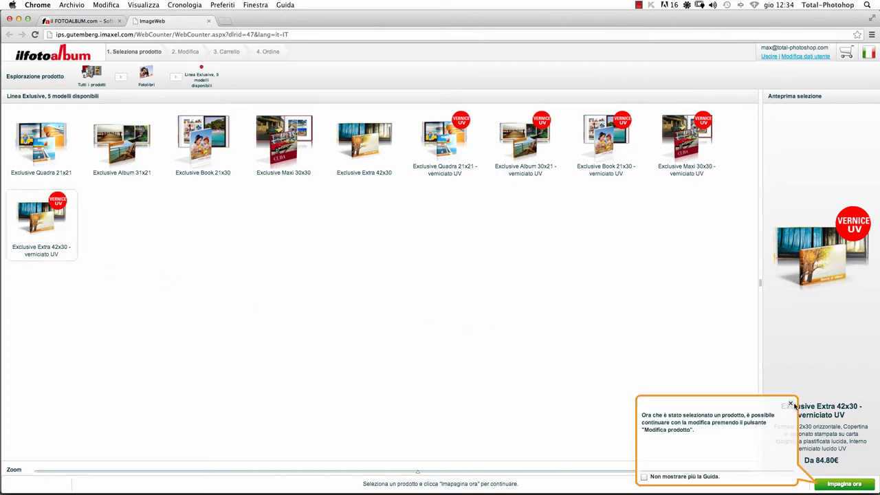
left_click(791, 405)
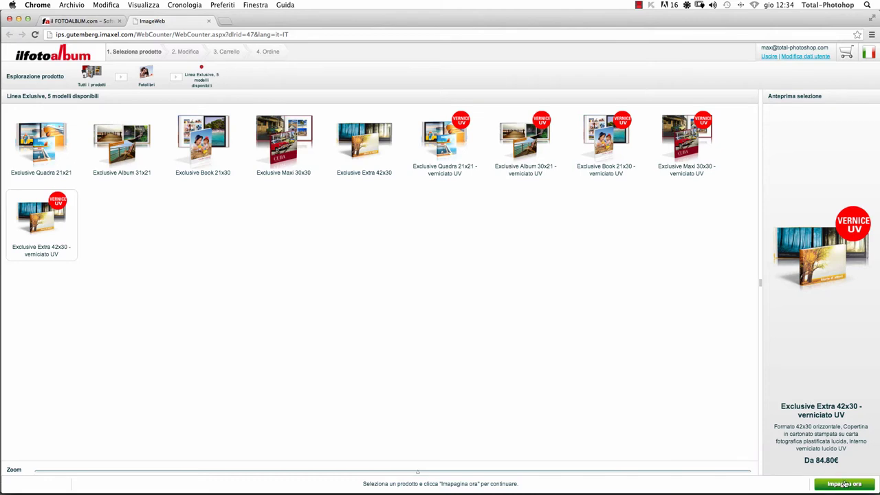
left_click(846, 485)
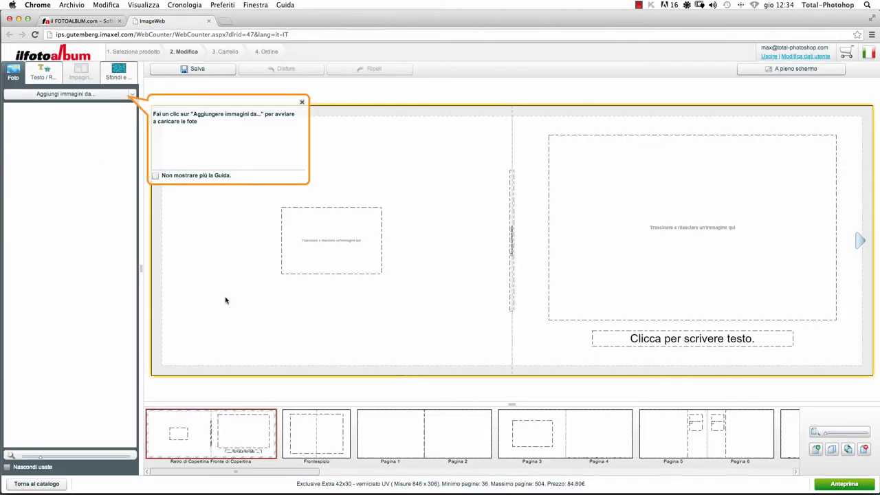
left_click(301, 103)
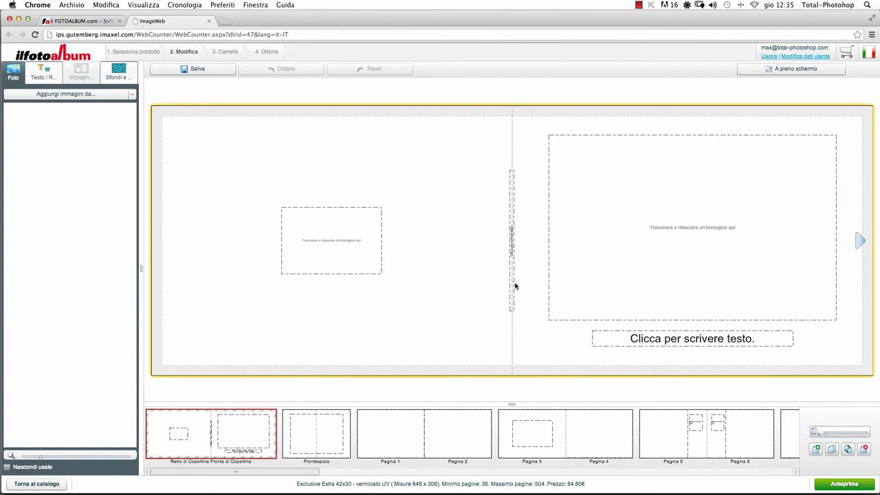
mouse_move(296, 473)
left_mouse_down()
mouse_move(312, 472)
mouse_move(297, 474)
left_mouse_up()
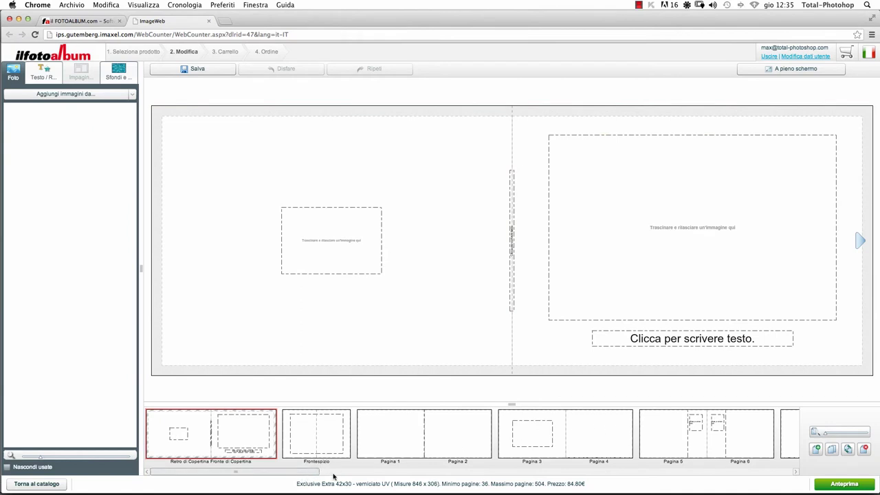
left_click_drag(313, 472, 705, 474)
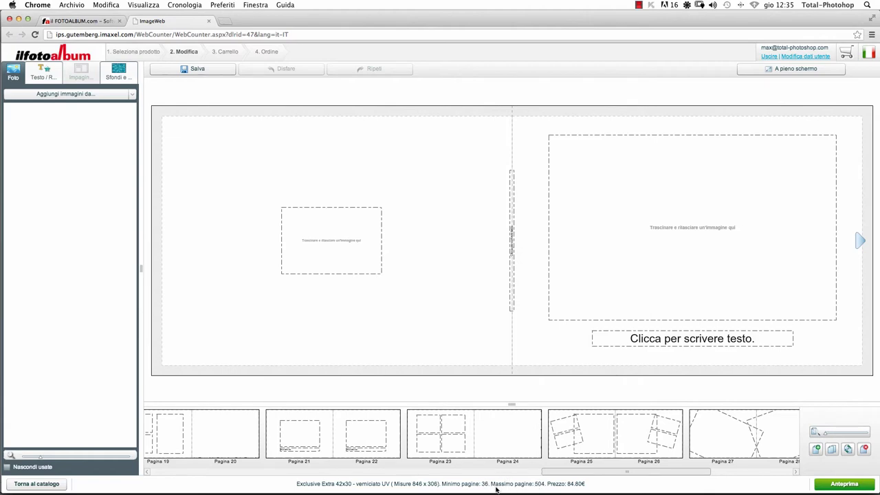
left_click_drag(558, 472, 522, 474)
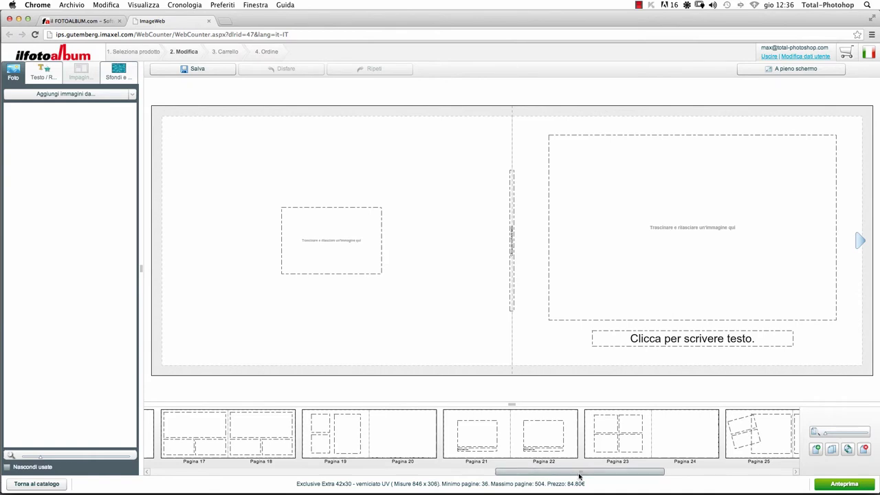
Import all the photos from the computer's JPEG folder inside ottimizzate and accept the removable-media notice
left_click(122, 98)
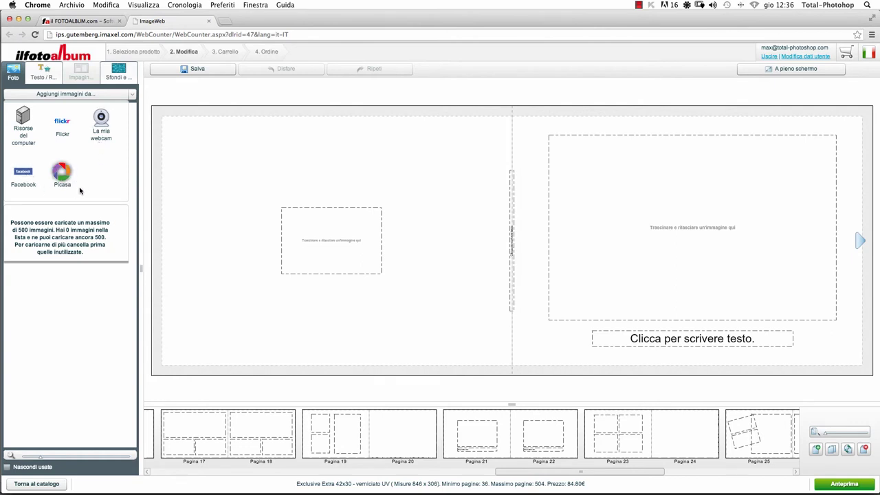
left_click(23, 117)
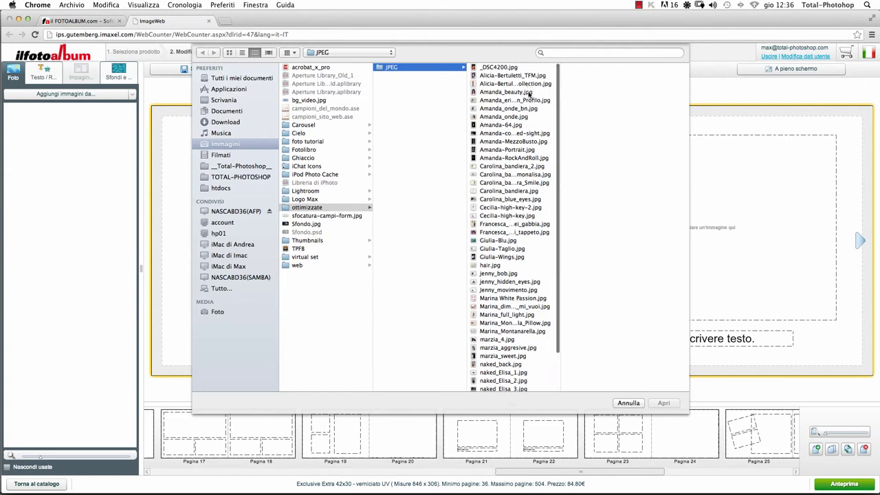
key("super+a")
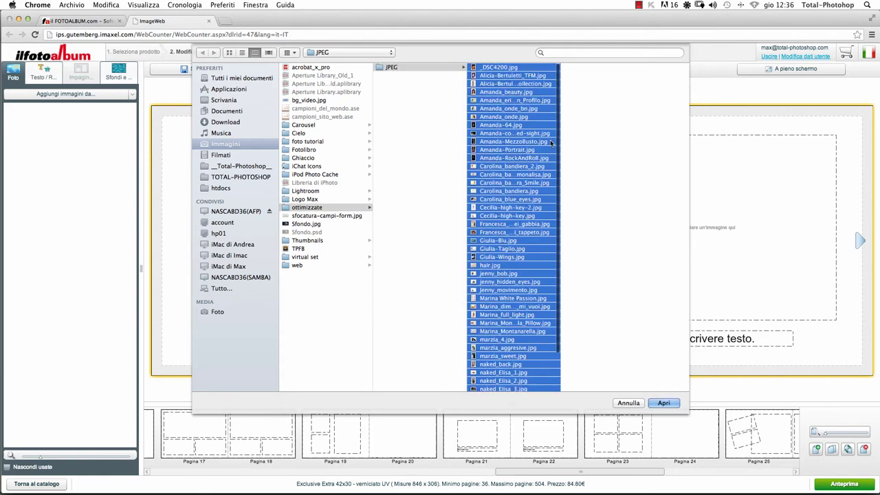
left_click(664, 403)
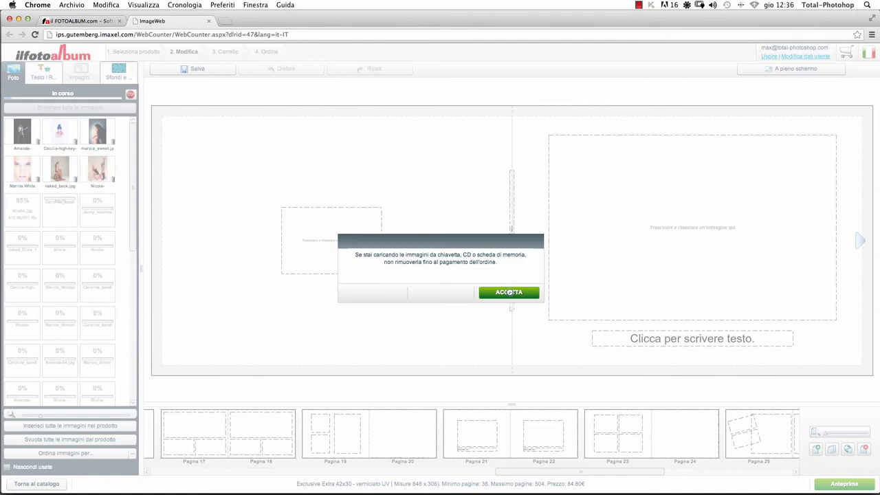
left_click(510, 294)
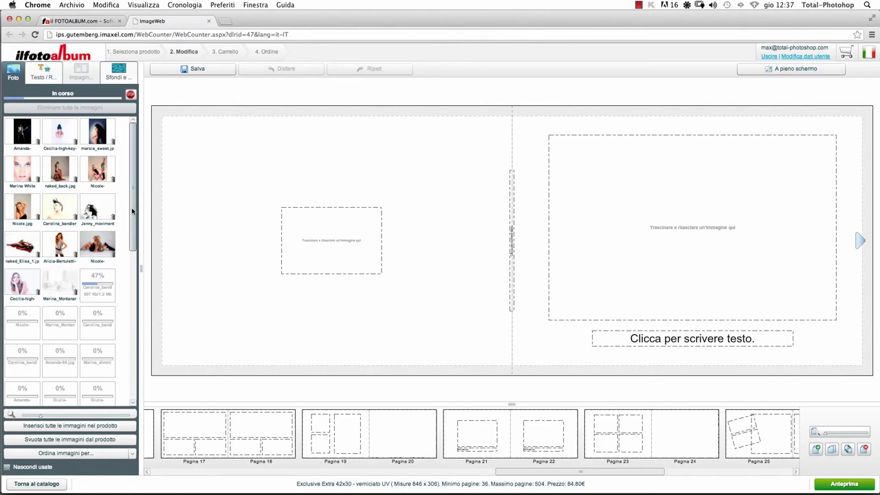
Place the uploaded dark portrait of the black-haired woman with a shoulder tattoo in the front cover's image frame
scroll(135, 210, "down", 1)
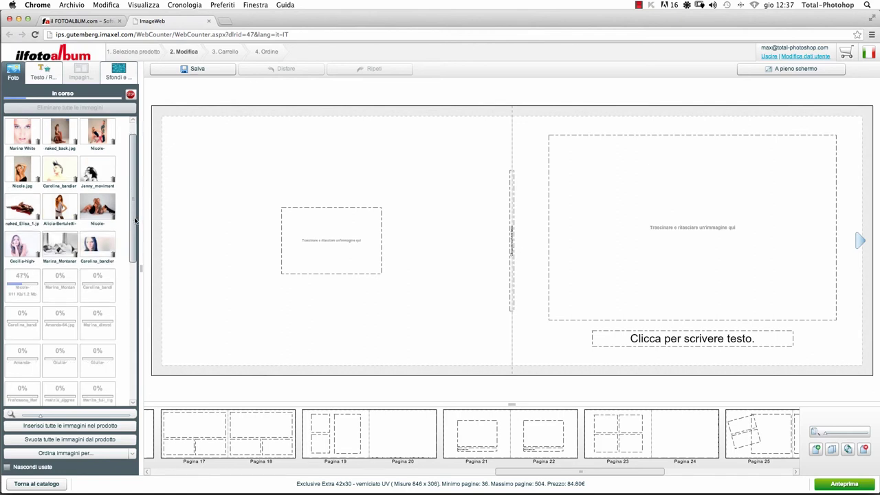
left_click_drag(135, 231, 132, 259)
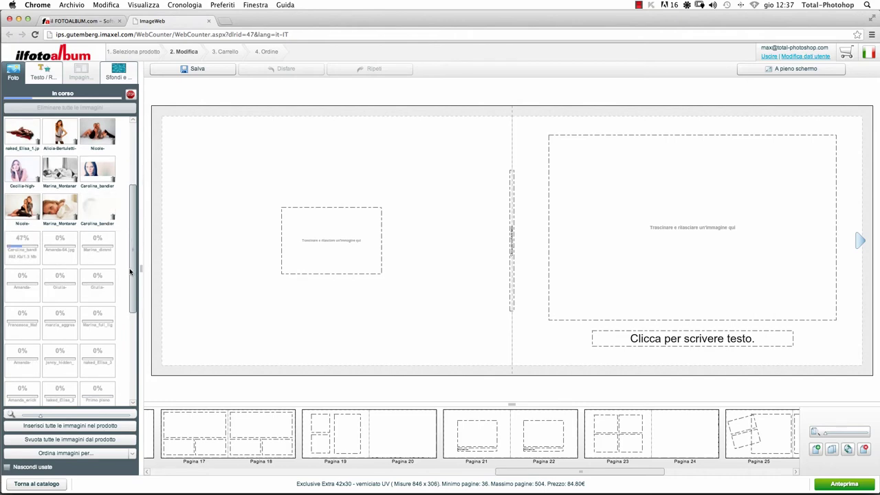
scroll(134, 267, "down", 1)
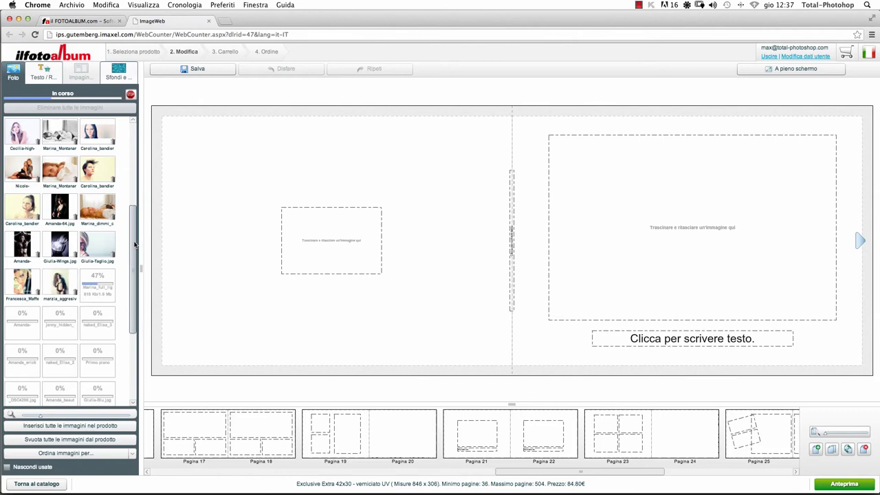
scroll(135, 244, "down", 1)
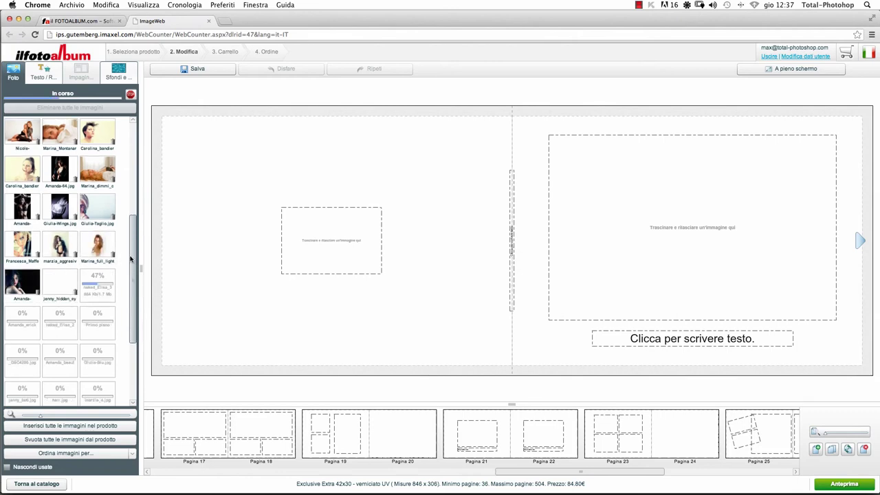
mouse_move(18, 289)
left_mouse_down()
mouse_move(61, 257)
mouse_move(354, 233)
mouse_move(584, 229)
left_mouse_up()
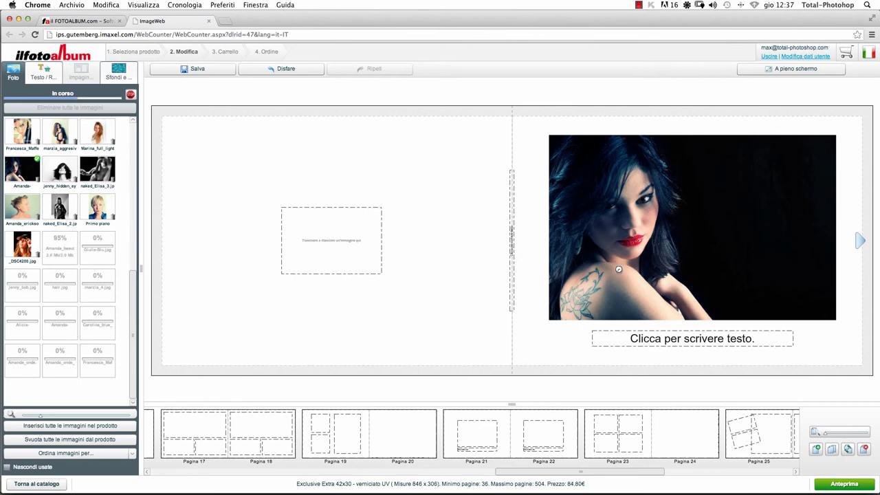
Enlarge the front cover photo from opposite corners so it fills the cover from the spine to the outer margins
left_click(566, 289)
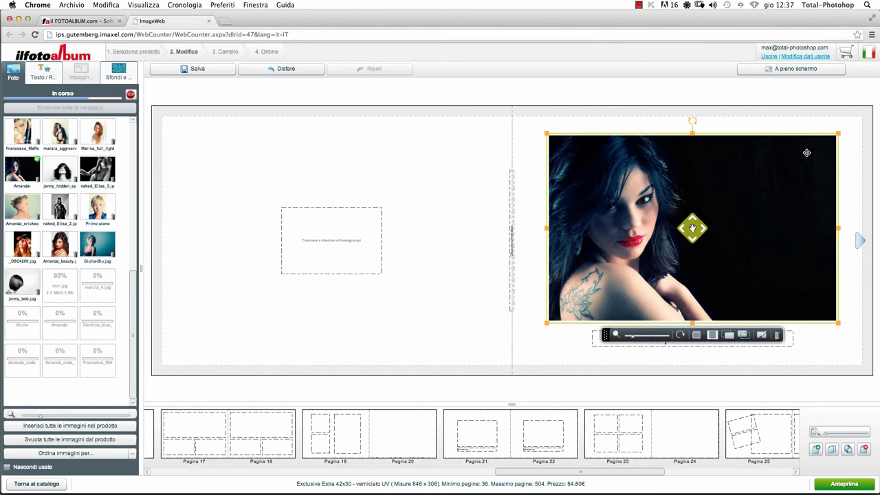
left_click_drag(836, 135, 838, 134)
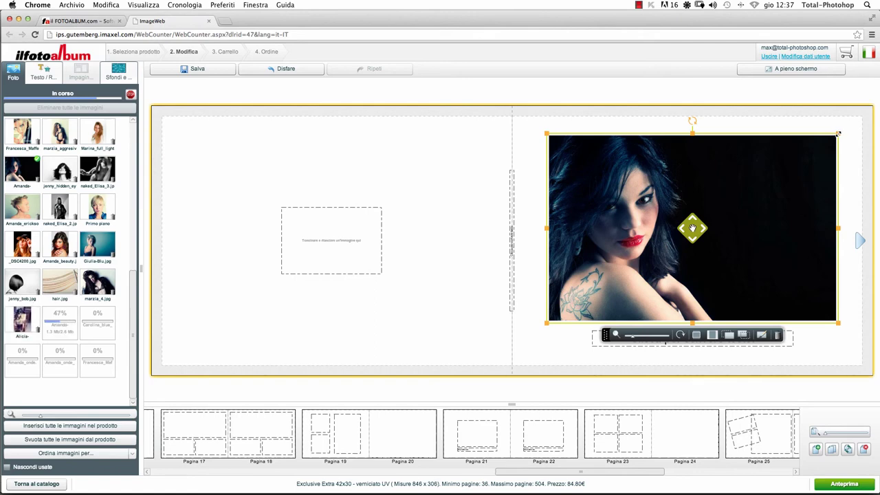
left_click_drag(839, 134, 869, 114)
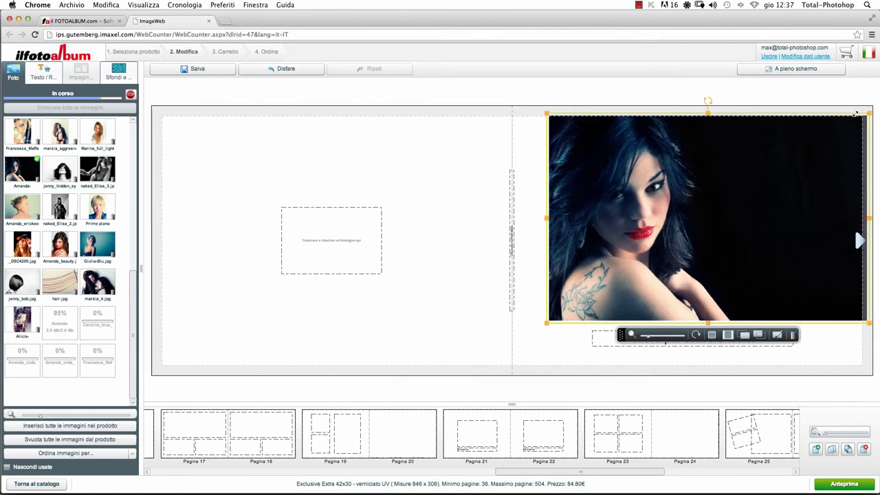
left_click_drag(547, 323, 510, 370)
Move the front cover's text box up onto the dark area of the photo beside the woman's face
mouse_move(715, 248)
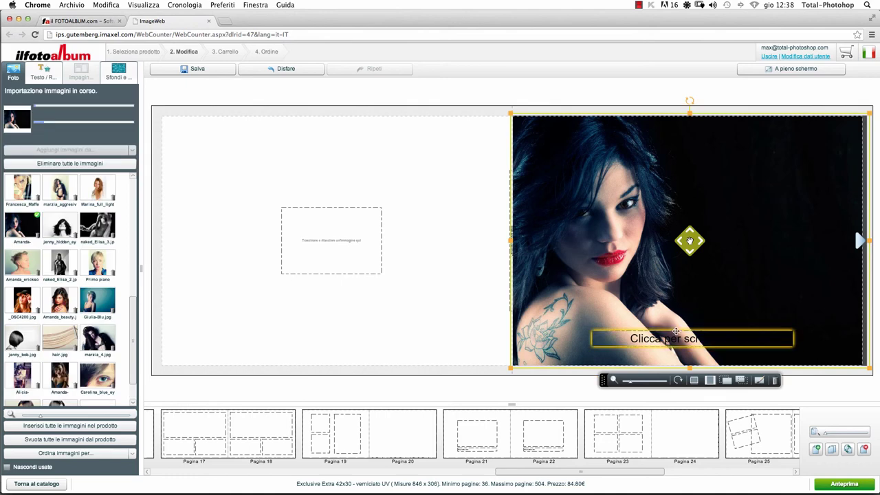
mouse_move(677, 340)
left_mouse_down()
mouse_move(696, 328)
mouse_move(680, 339)
left_mouse_up()
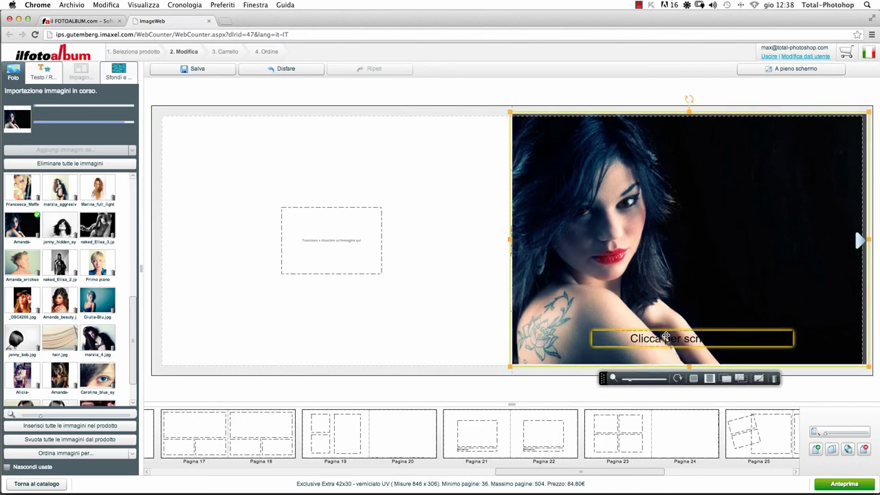
left_click(710, 335)
left_click_drag(711, 332, 768, 236)
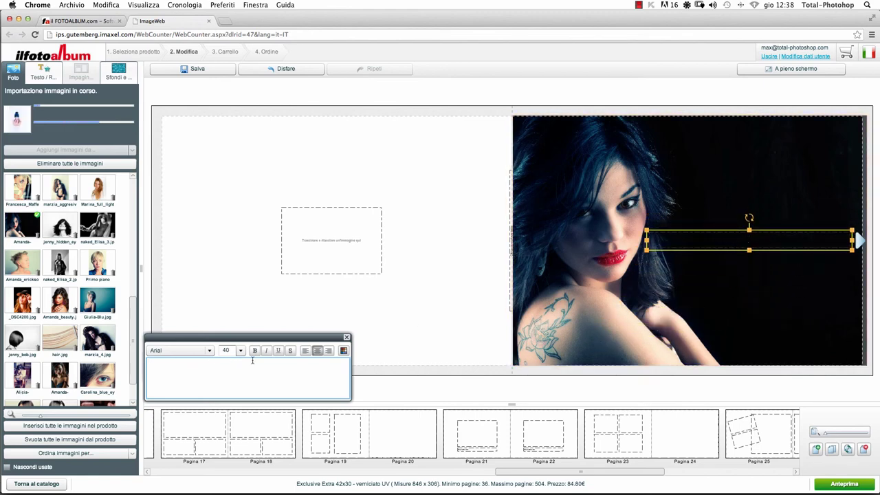
Set the text colour of the front cover's text box to white
left_click(344, 351)
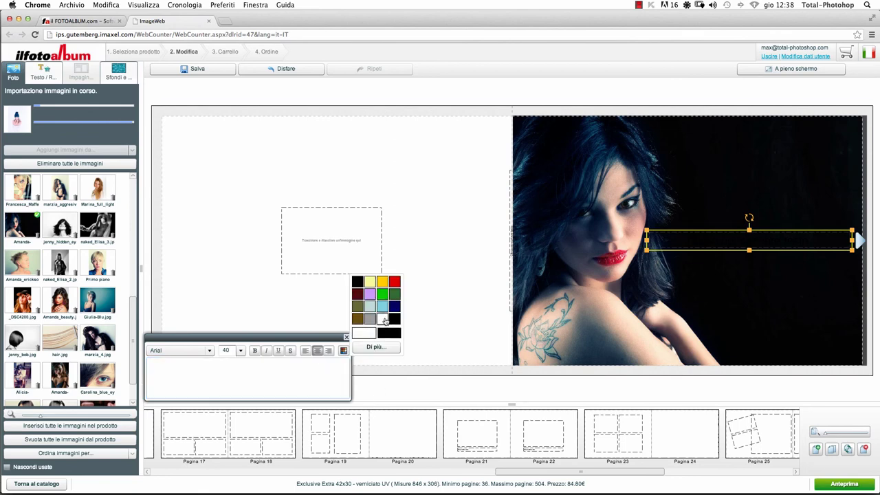
left_click(384, 319)
left_click(244, 362)
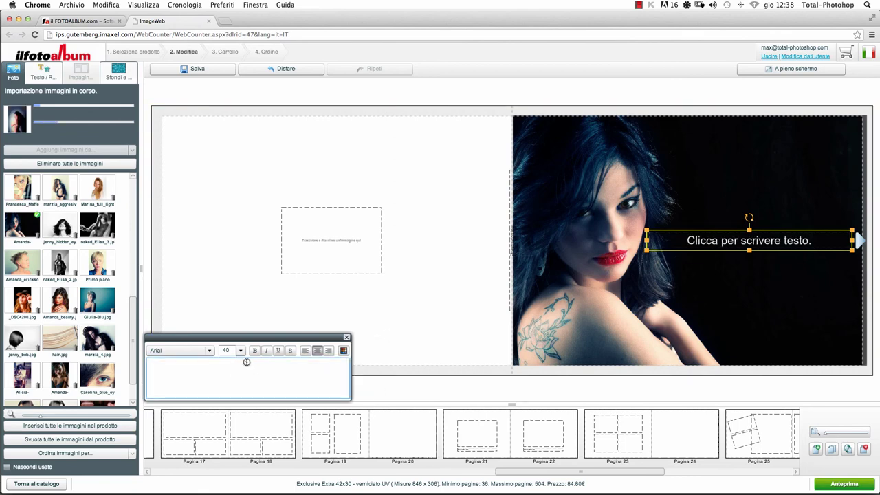
Set the font of the front cover's text box to Palatino
left_click(209, 351)
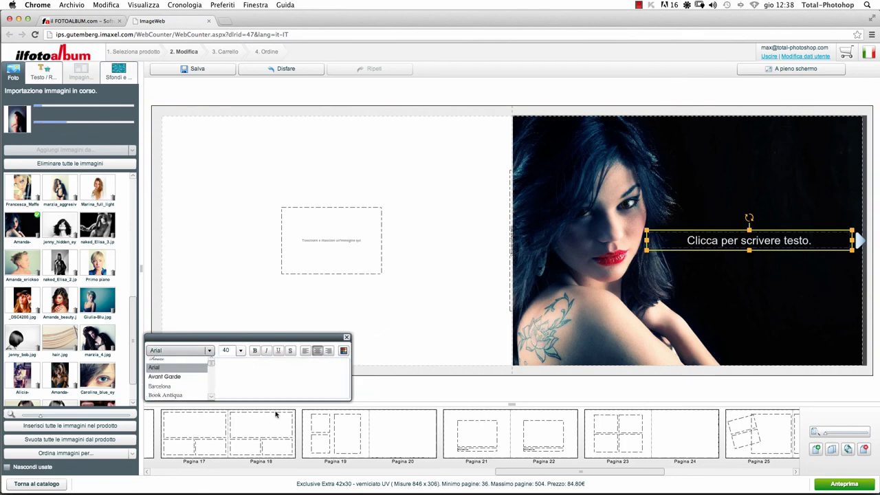
left_click(211, 399)
left_click(211, 399)
left_click(211, 399)
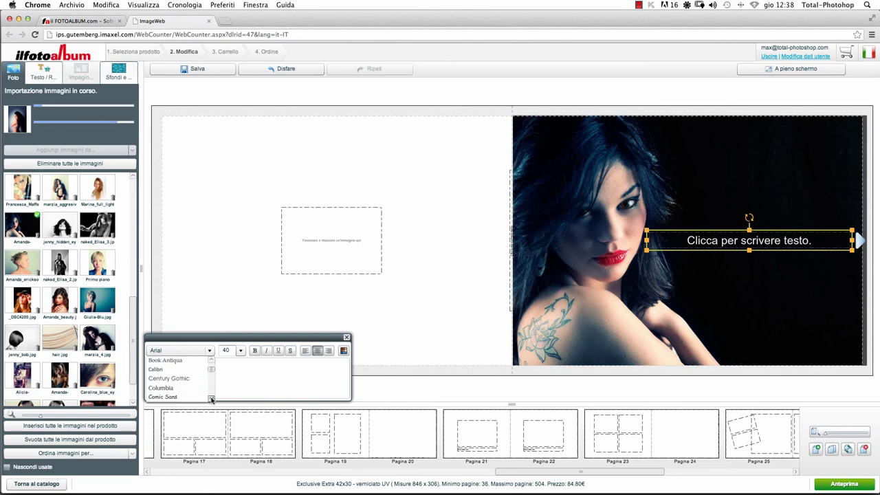
left_click(211, 400)
left_click(211, 399)
left_click(211, 399)
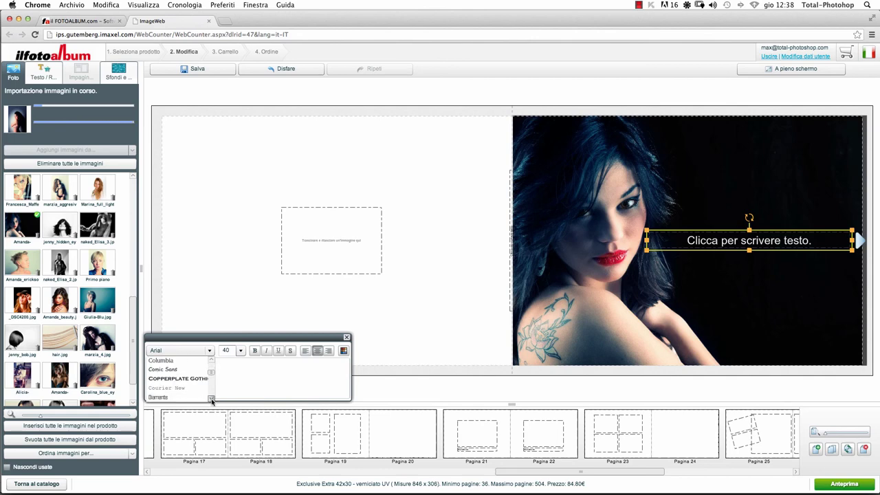
left_click(211, 399)
left_click(211, 400)
left_click(212, 398)
left_click(211, 398)
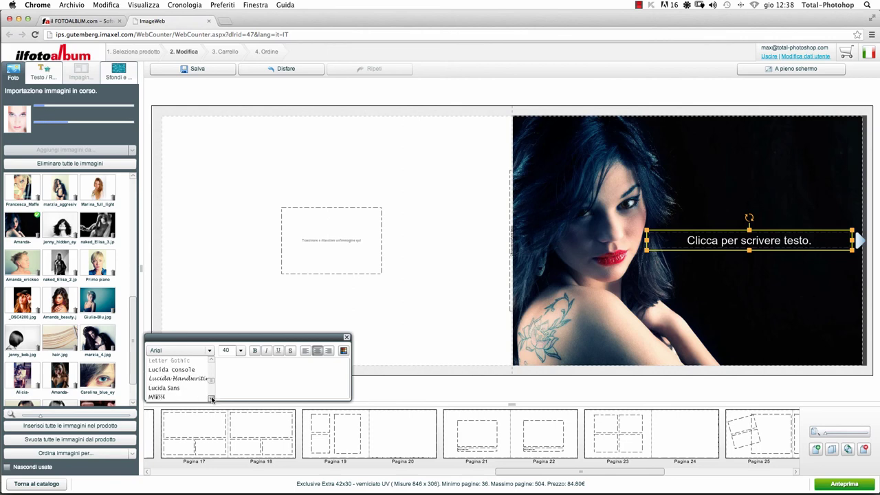
left_click(211, 398)
left_click(211, 398)
left_click(211, 399)
left_click(212, 399)
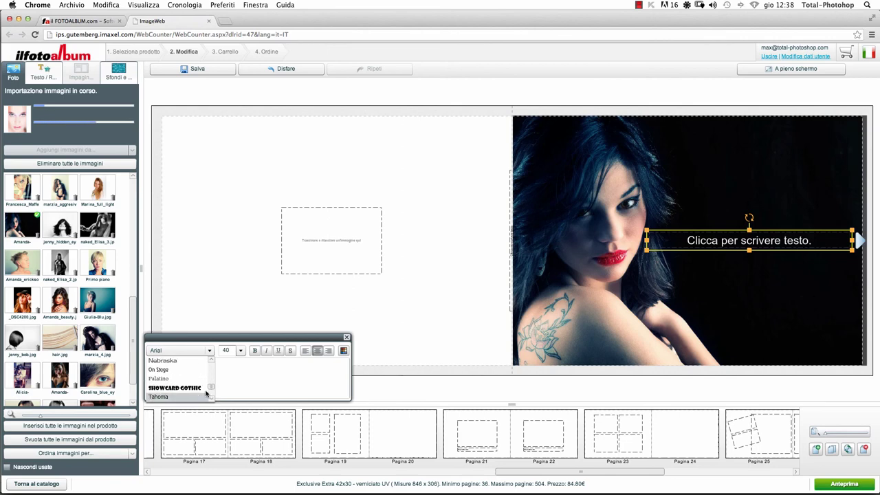
left_click(195, 379)
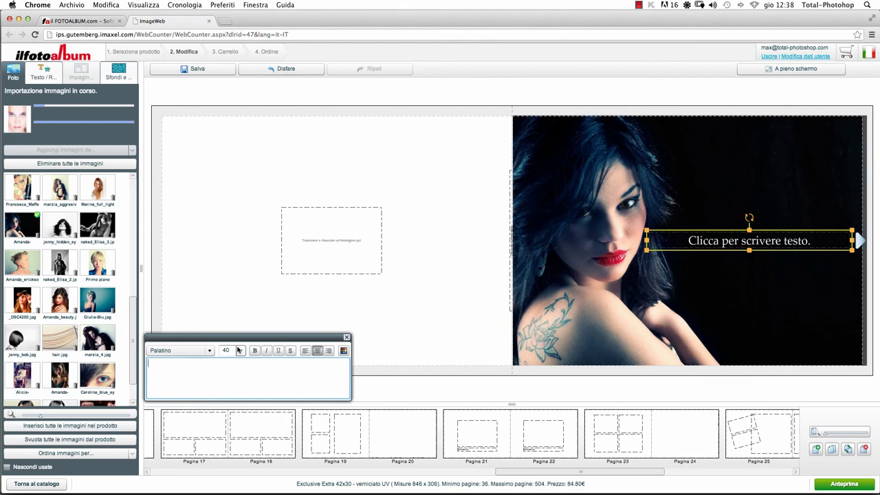
Enter "Girls" as the front cover title and set its font size to 200
type("Girls")
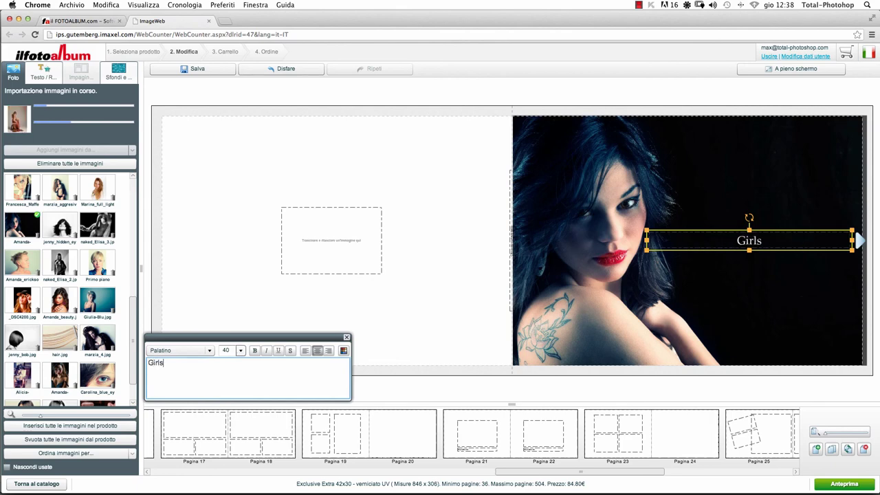
left_click(241, 352)
scroll(241, 385, "down", 5)
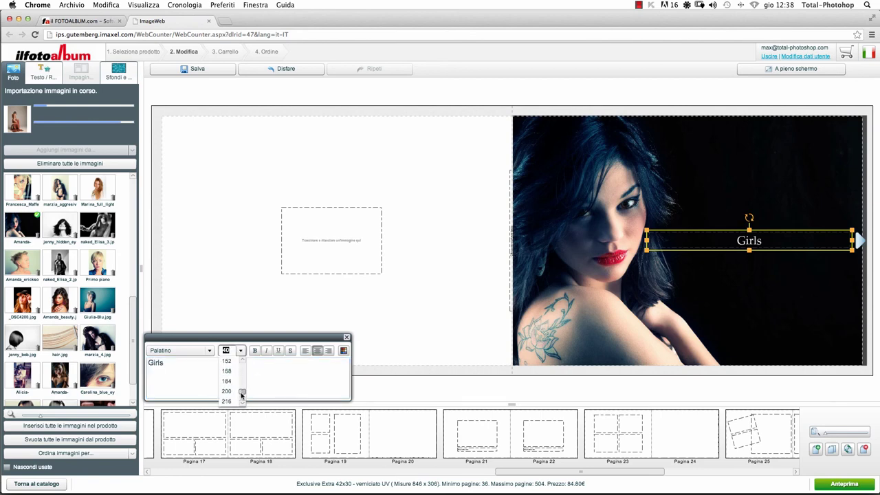
left_click(227, 381)
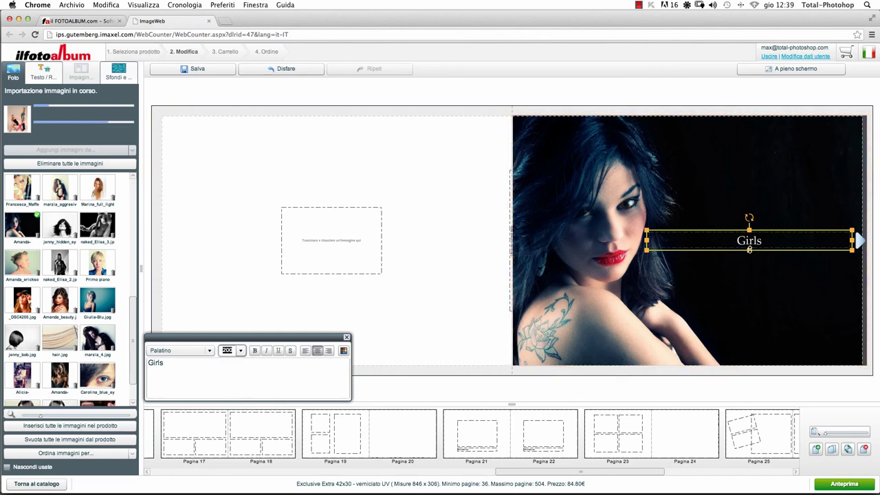
Enlarge the front cover title's text box downward to fit the word "Girls" and move it up beside the woman's face
left_click_drag(750, 249, 749, 325)
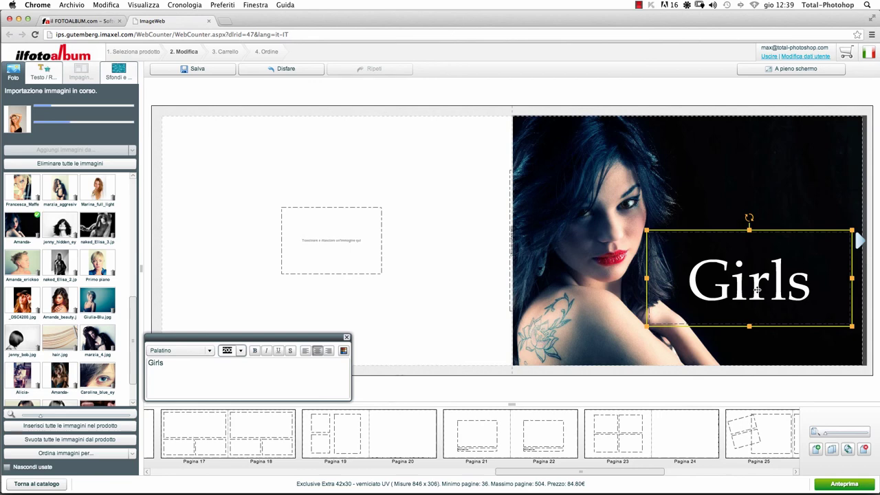
left_click_drag(758, 289, 775, 250)
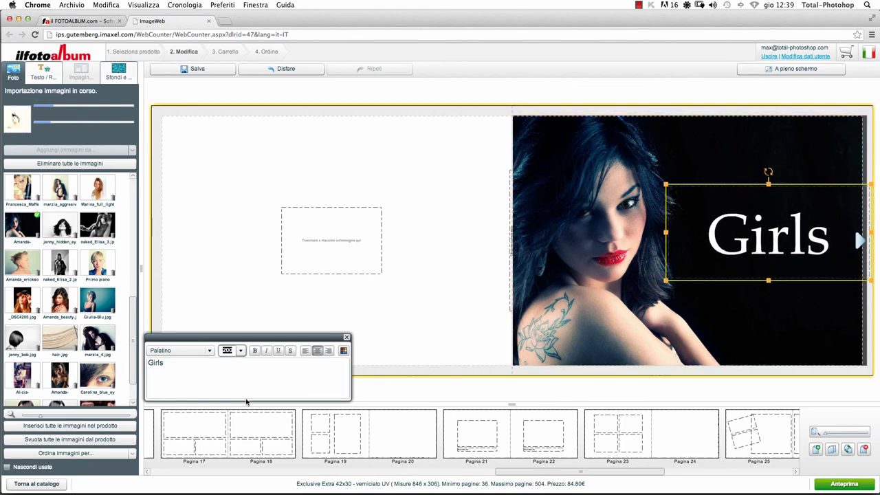
Set the font of the front cover title "Girls" to Varennes
left_click_drag(287, 337, 313, 310)
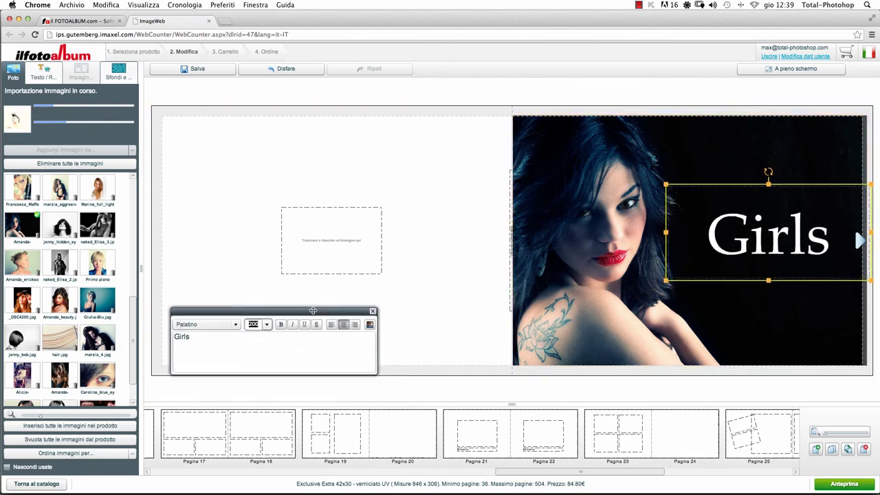
left_click(219, 325)
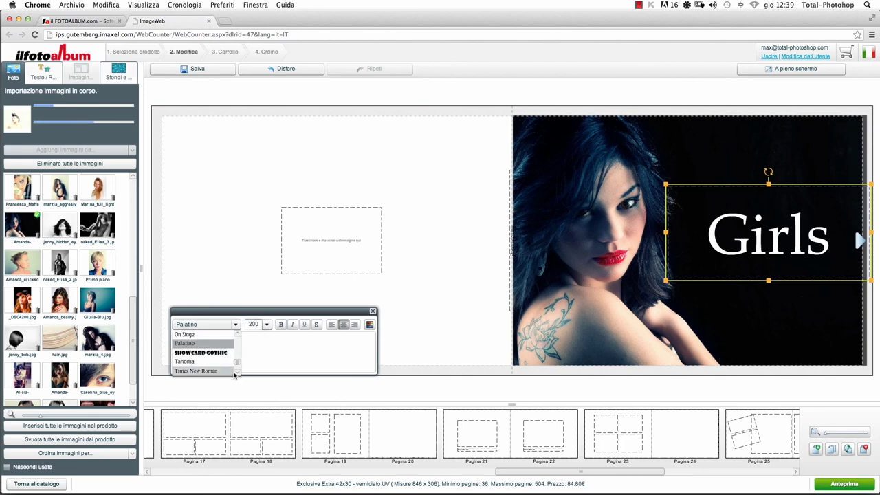
left_click(236, 372)
left_click(237, 373)
left_click(238, 373)
left_click(239, 373)
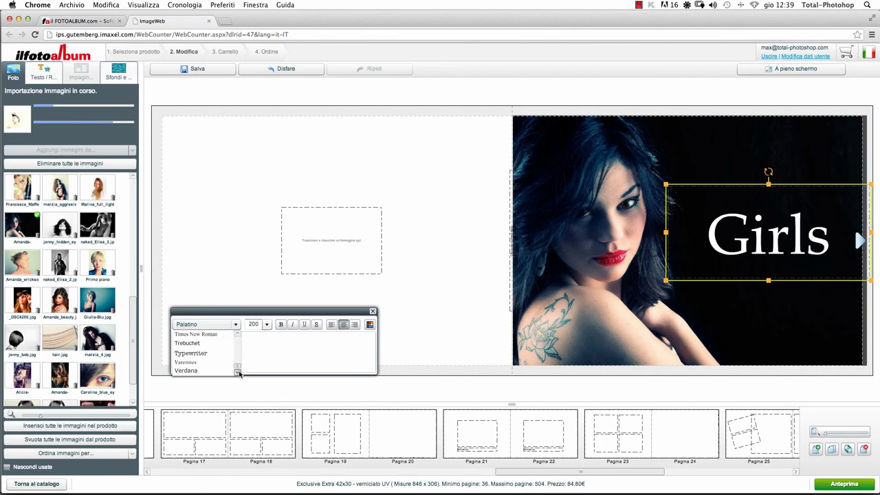
left_click(223, 363)
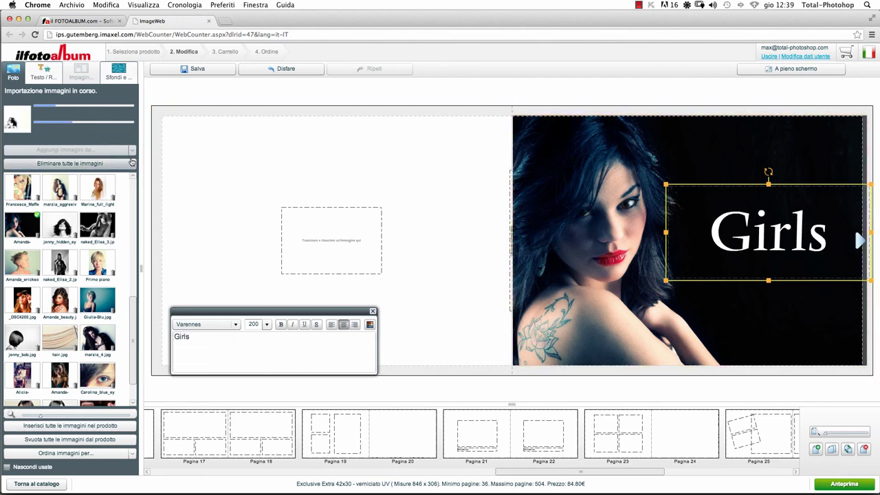
left_click(422, 335)
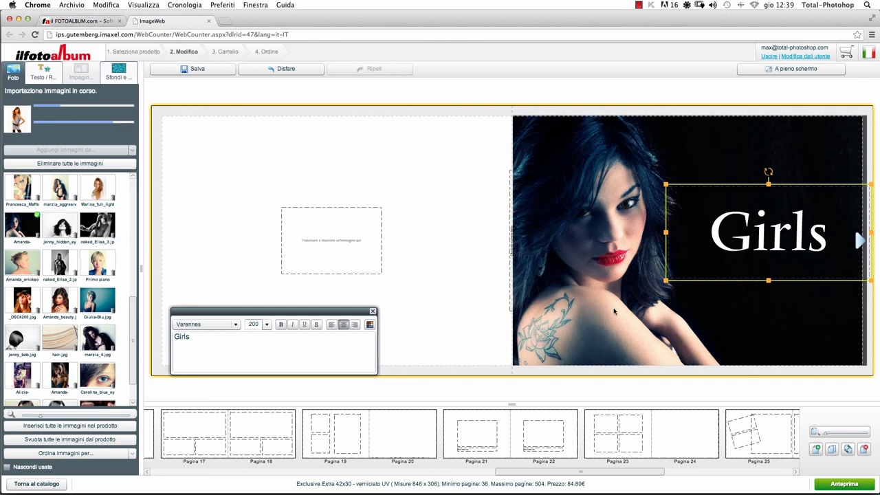
left_click_drag(312, 312, 370, 285)
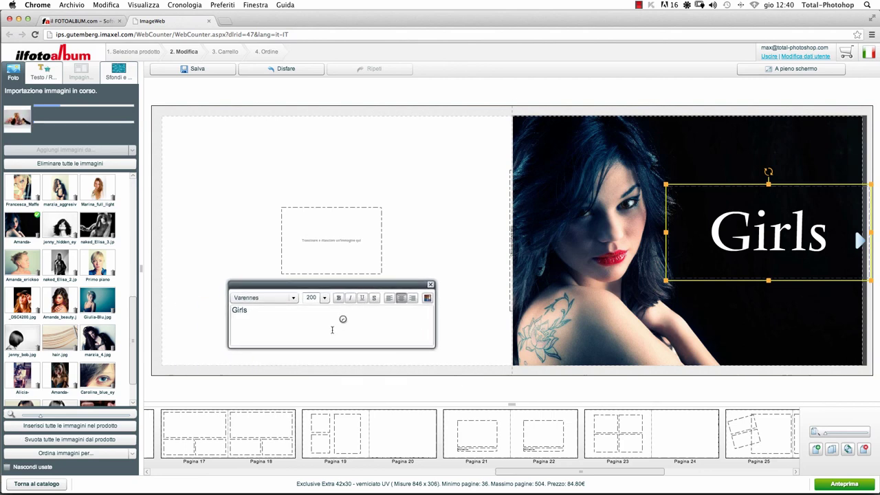